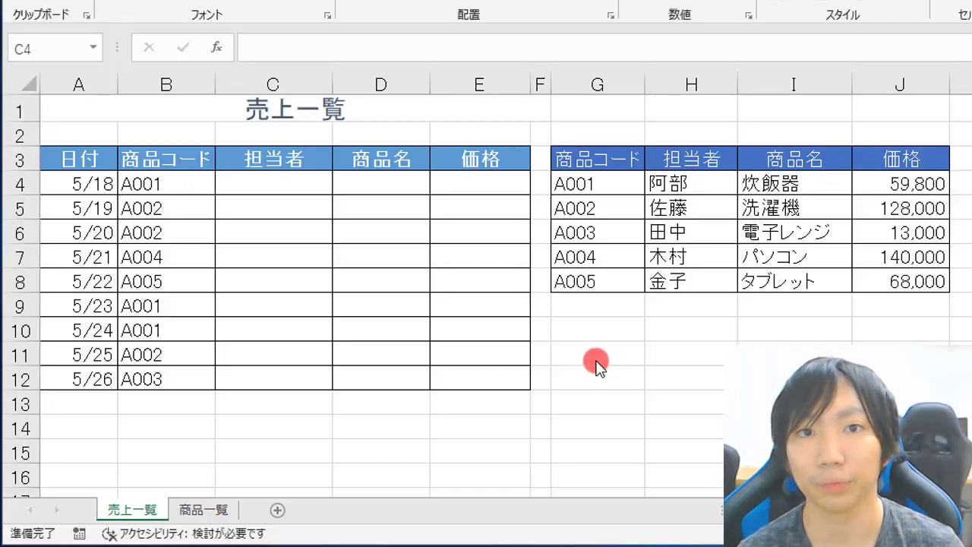
# Copy C4 across to E4, then return to C4 to start the lookup
pyautogui.click(271, 184)
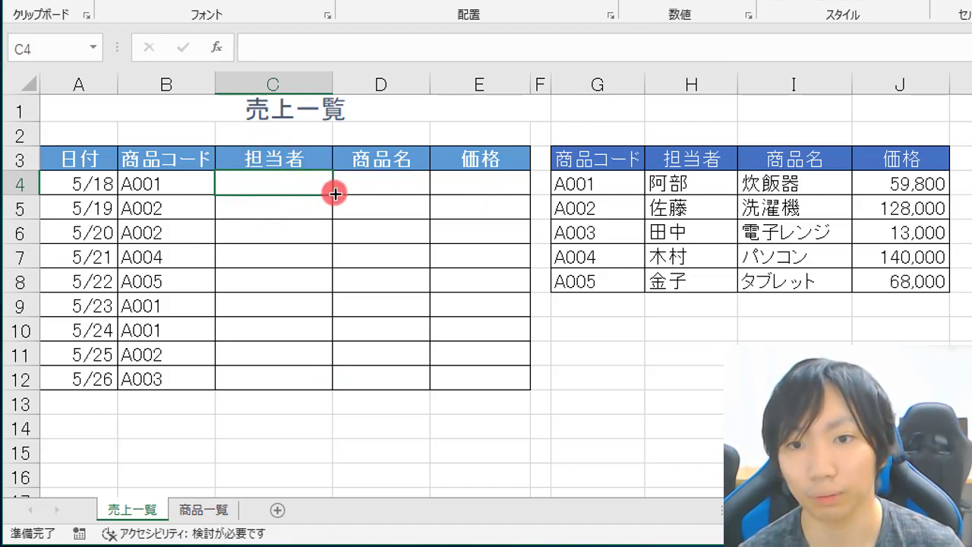
pyautogui.moveTo(332, 193); pyautogui.dragTo(511, 187)
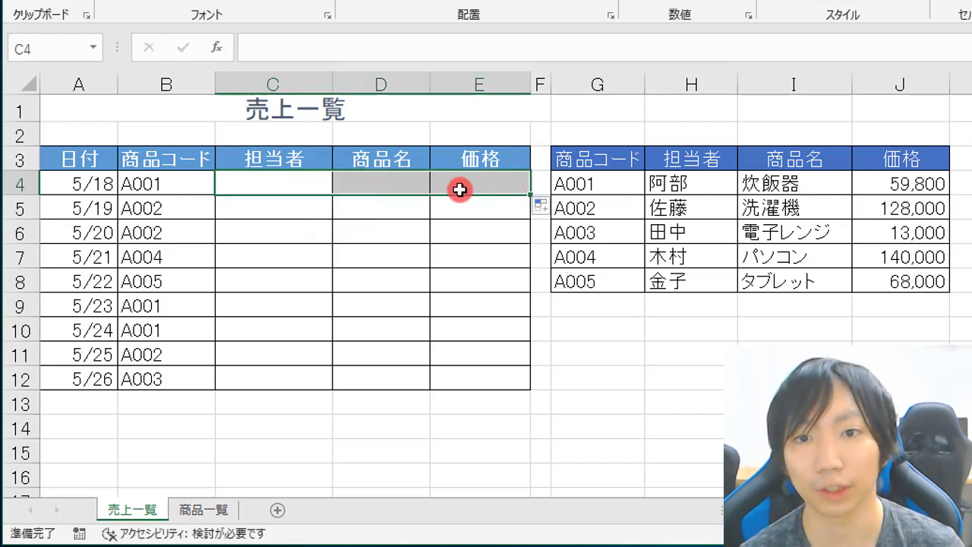
pyautogui.click(382, 183)
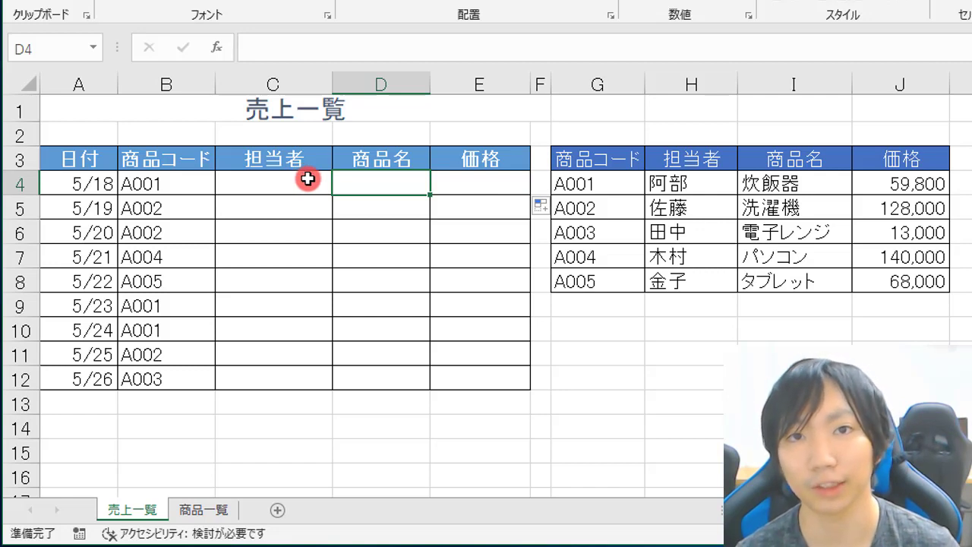
pyautogui.click(304, 182)
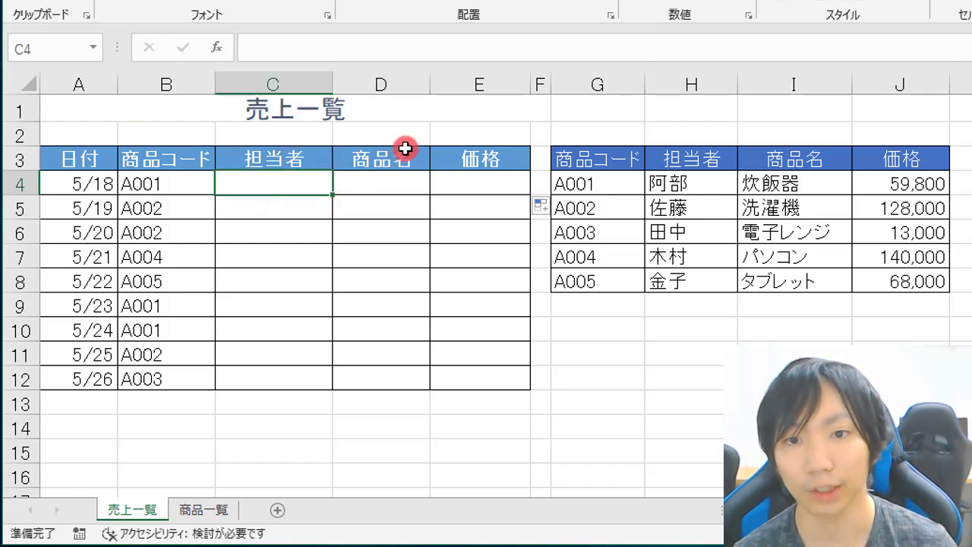
# Enter =VLOOKUP(B4,$G$4:$J$8,2,FALSE) in C4 to show the staff name
pyautogui.write('=vl')
pyautogui.press('Tab')
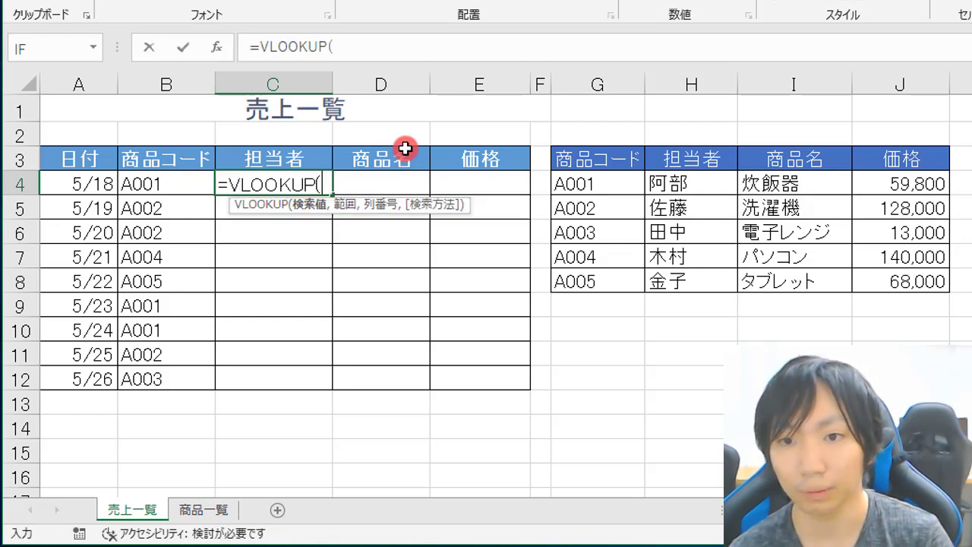
pyautogui.click(186, 186)
pyautogui.write(',')
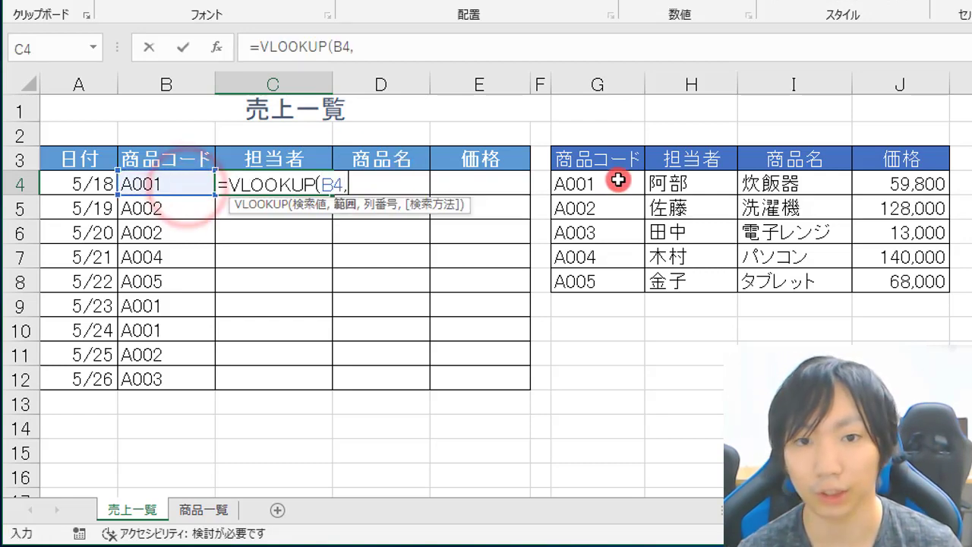
pyautogui.moveTo(605, 184); pyautogui.dragTo(881, 280)
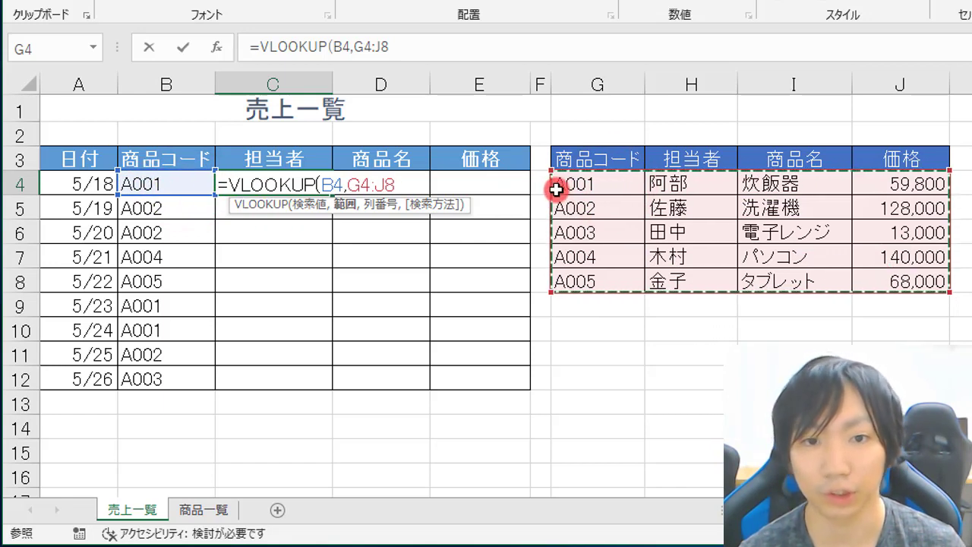
pyautogui.press('F4')
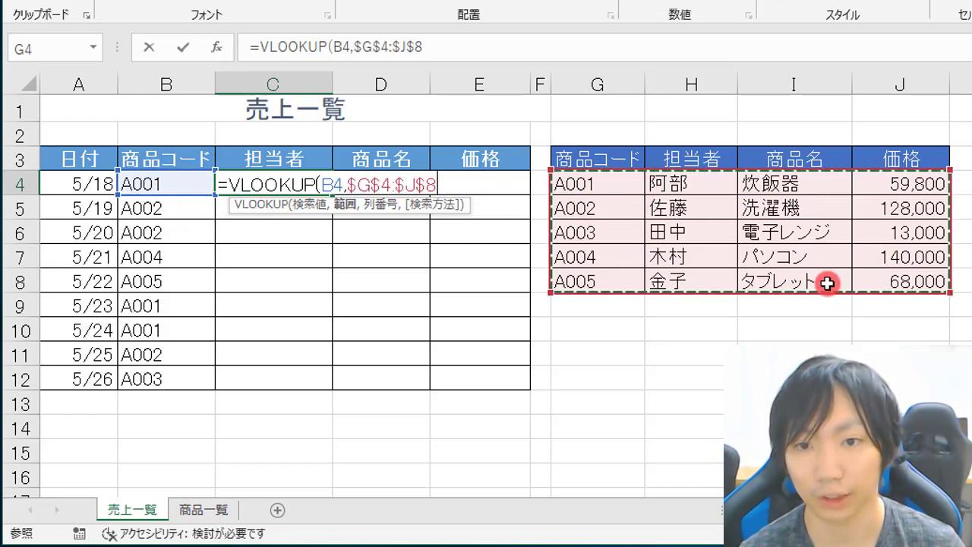
pyautogui.write(',')
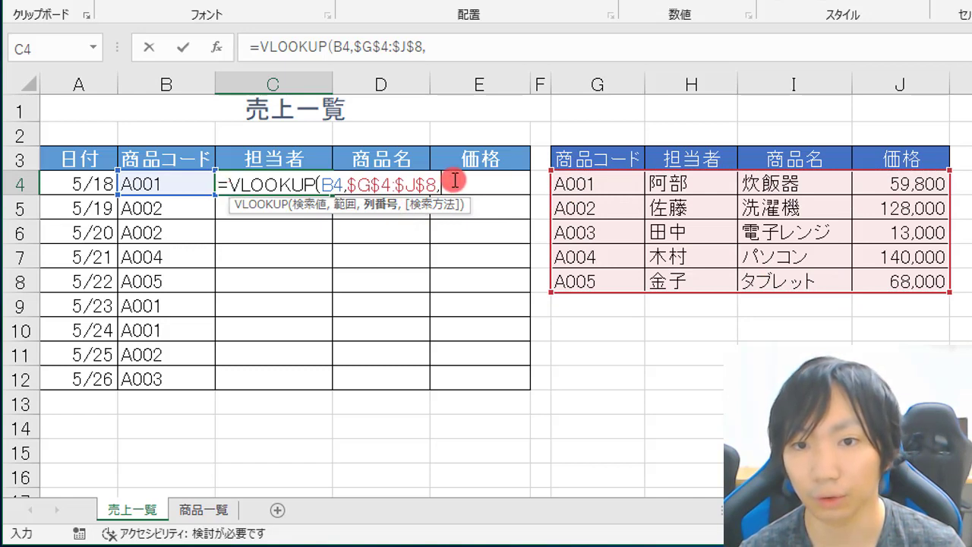
pyautogui.write('2')
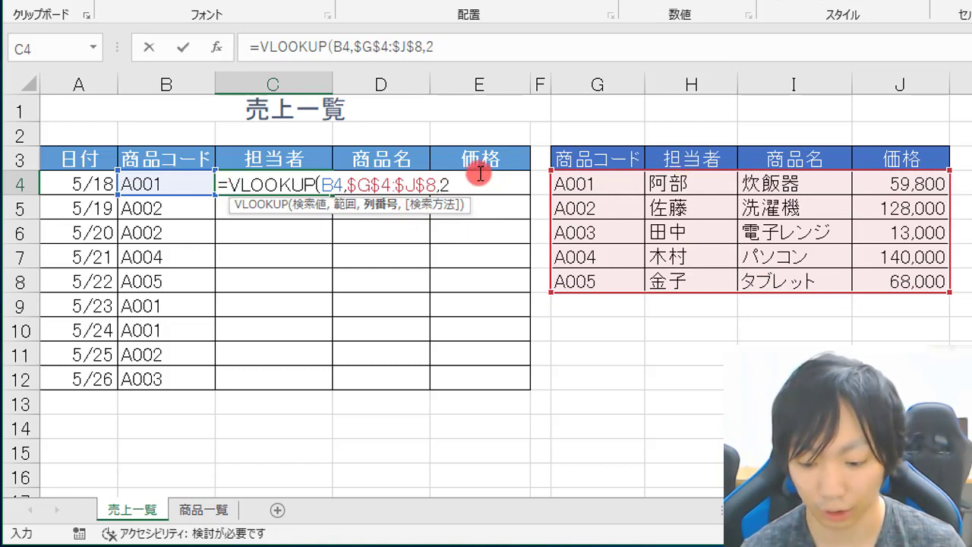
pyautogui.write(',')
pyautogui.press('Down')
pyautogui.press('Tab')
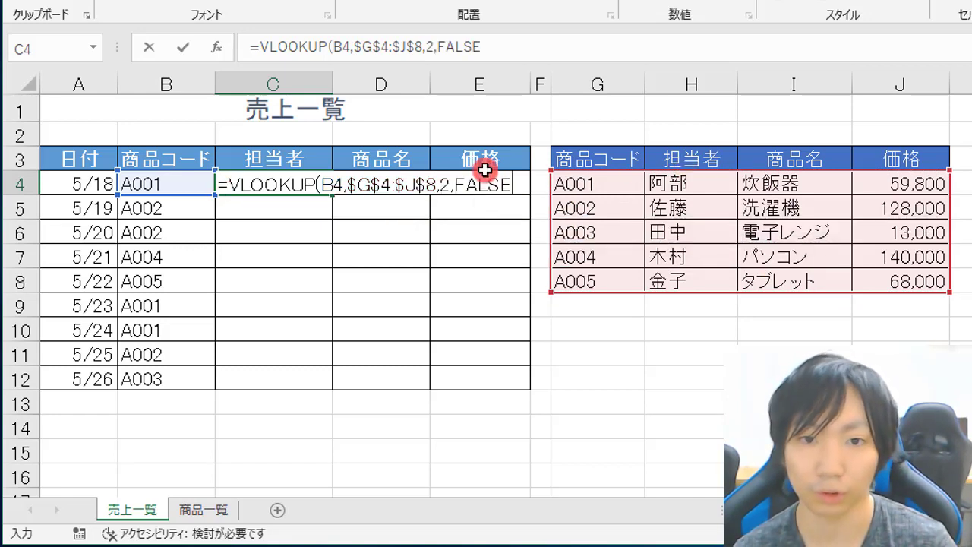
pyautogui.press('Return')
# Fill C4's lookup formula down to C12
pyautogui.click(307, 190)
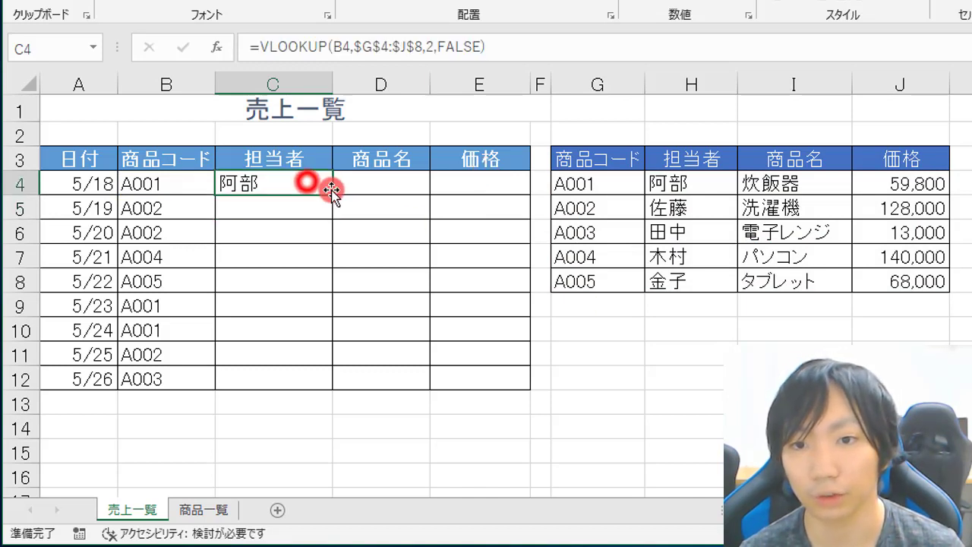
pyautogui.doubleClick(332, 196)
pyautogui.click(304, 184)
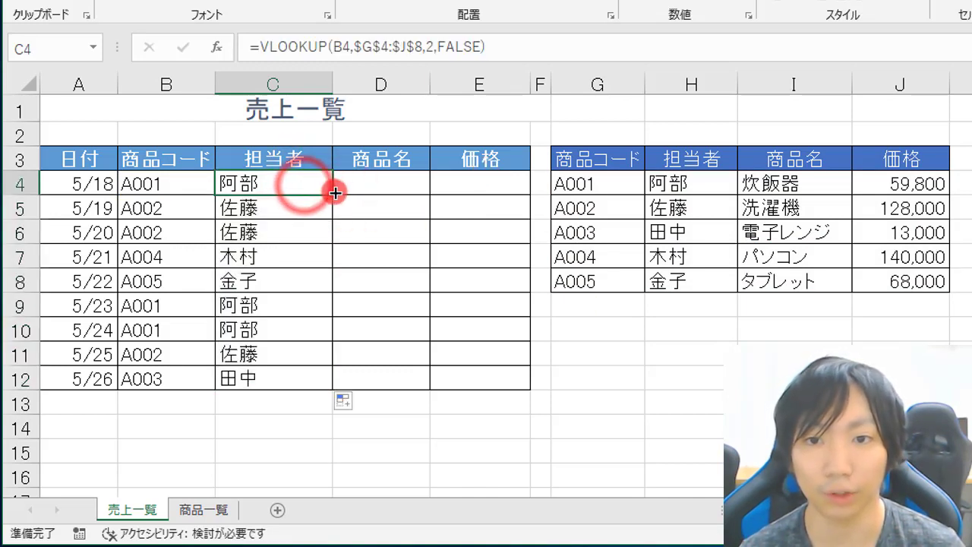
pyautogui.moveTo(333, 195); pyautogui.dragTo(499, 195)
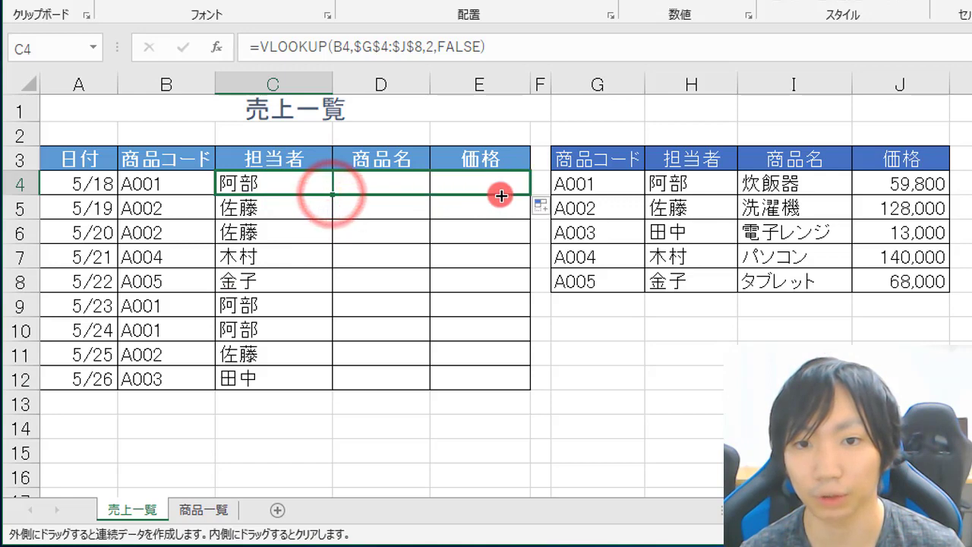
pyautogui.click(405, 183)
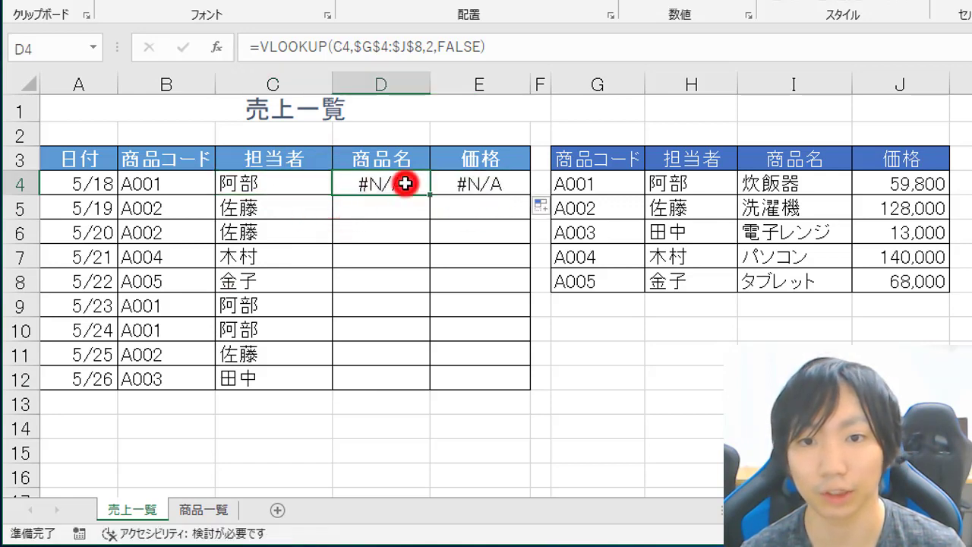
pyautogui.click(471, 184)
pyautogui.click(282, 180)
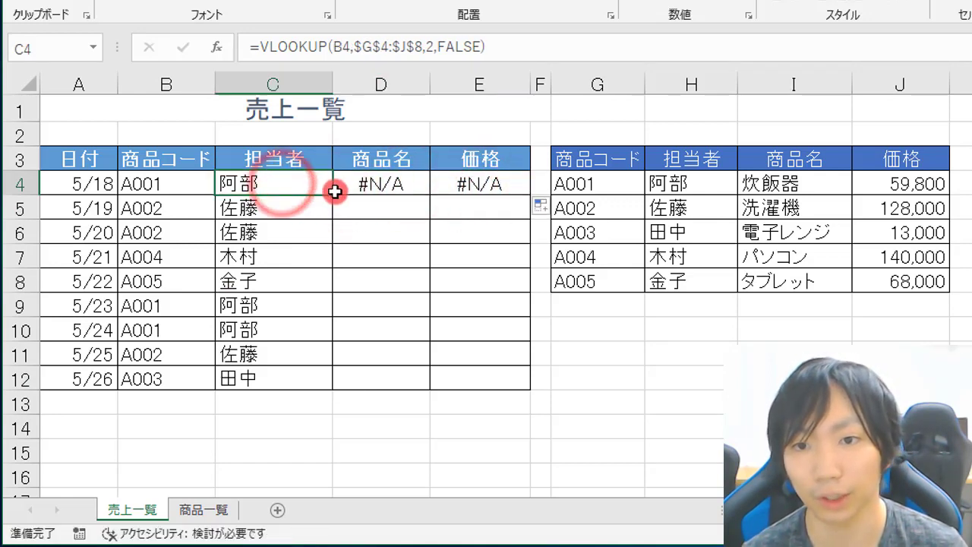
pyautogui.moveTo(332, 194); pyautogui.dragTo(527, 190)
pyautogui.click(376, 184)
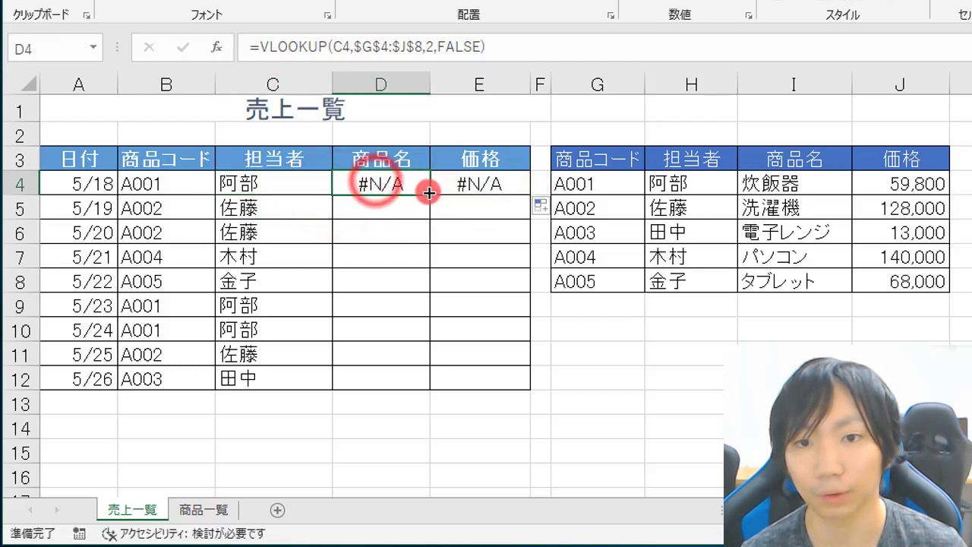
pyautogui.doubleClick(430, 195)
pyautogui.click(479, 186)
pyautogui.doubleClick(529, 195)
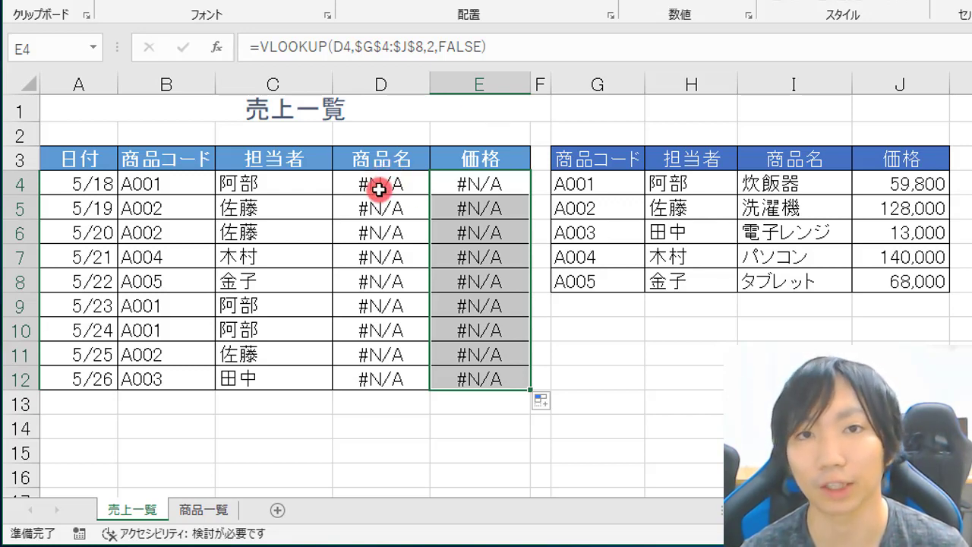
pyautogui.moveTo(376, 192); pyautogui.dragTo(504, 372)
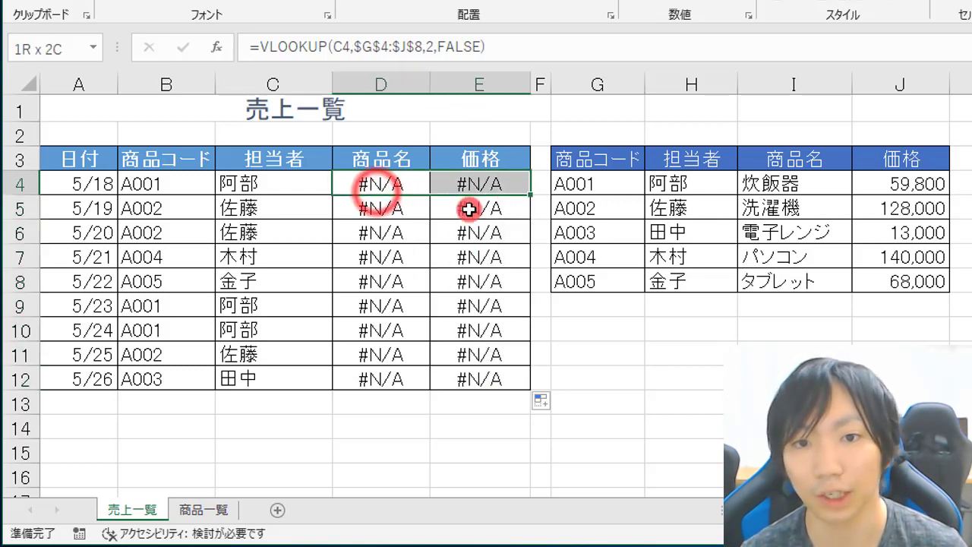
pyautogui.press('Delete')
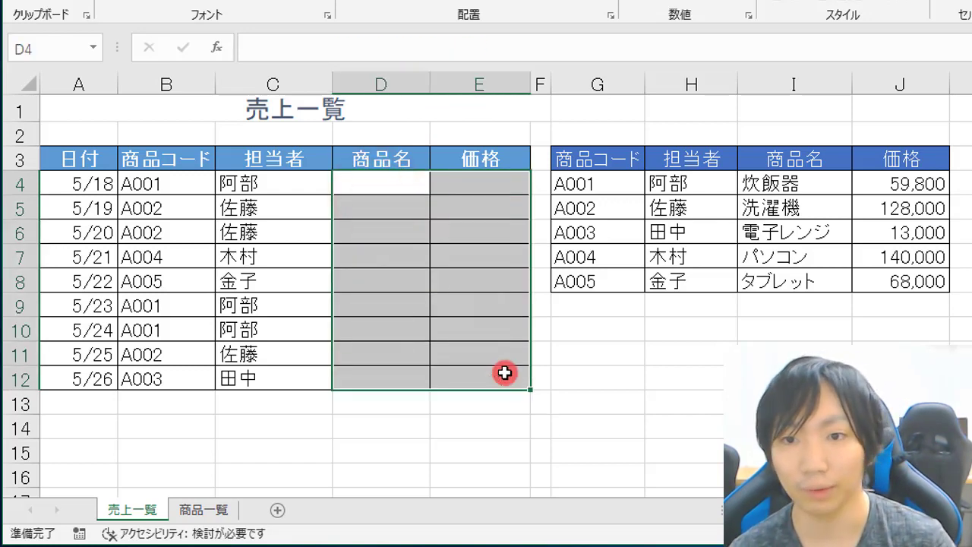
pyautogui.press('Left')
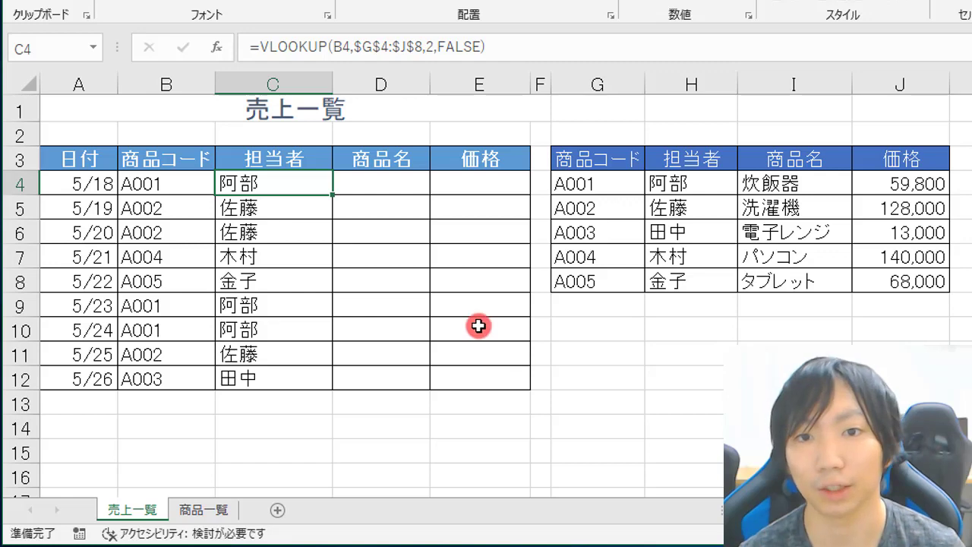
# Change C4's lookup value to $B4, giving =VLOOKUP($B4,$G$4:$J$8,2,FALSE)
pyautogui.press('F2')
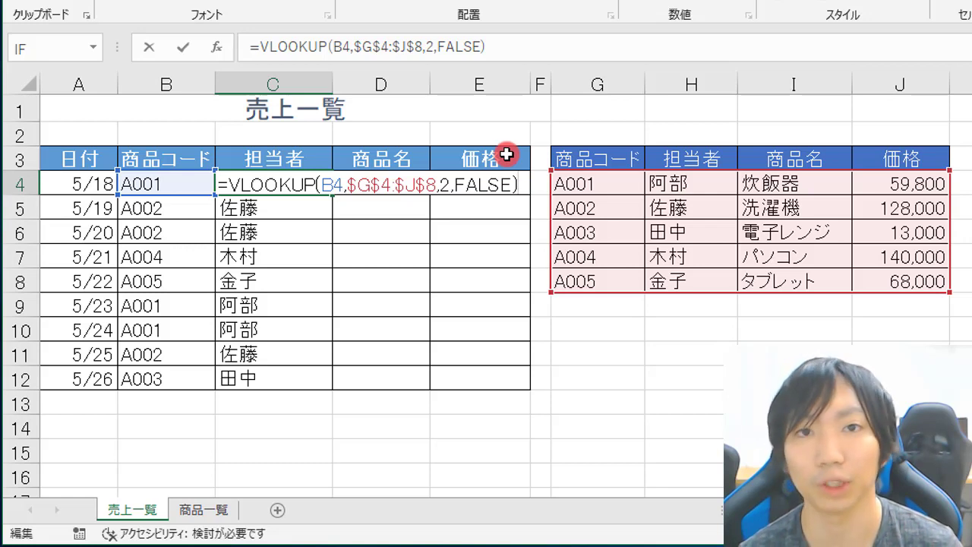
pyautogui.press('Escape')
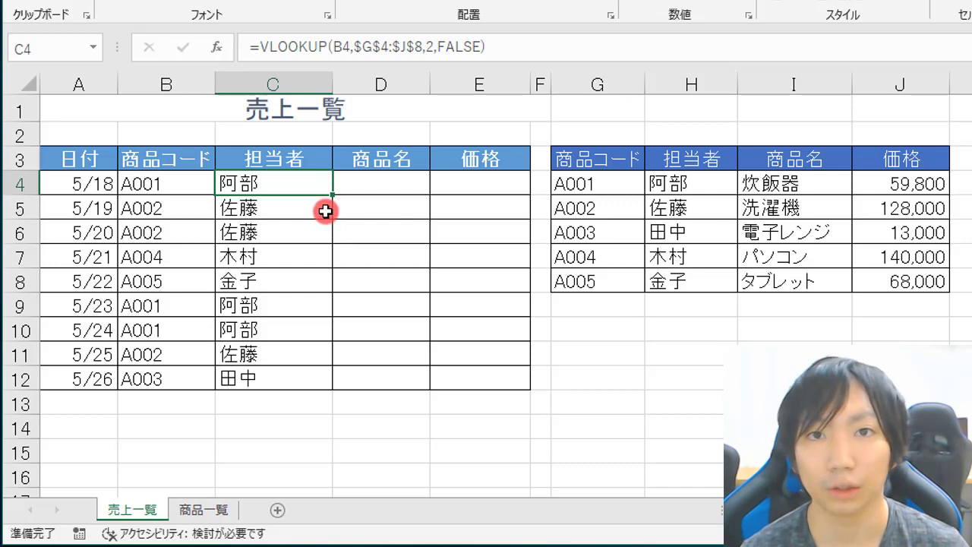
pyautogui.doubleClick(291, 187)
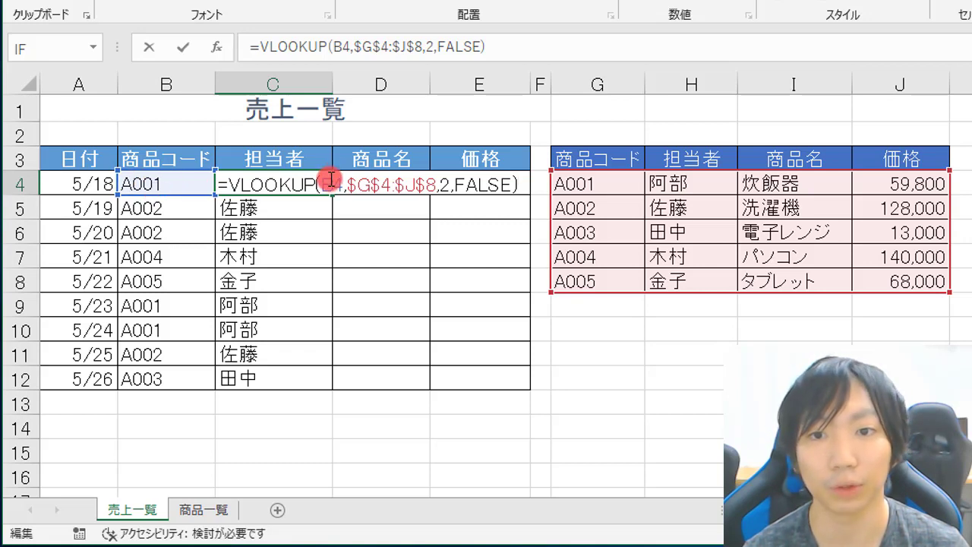
pyautogui.click(334, 186)
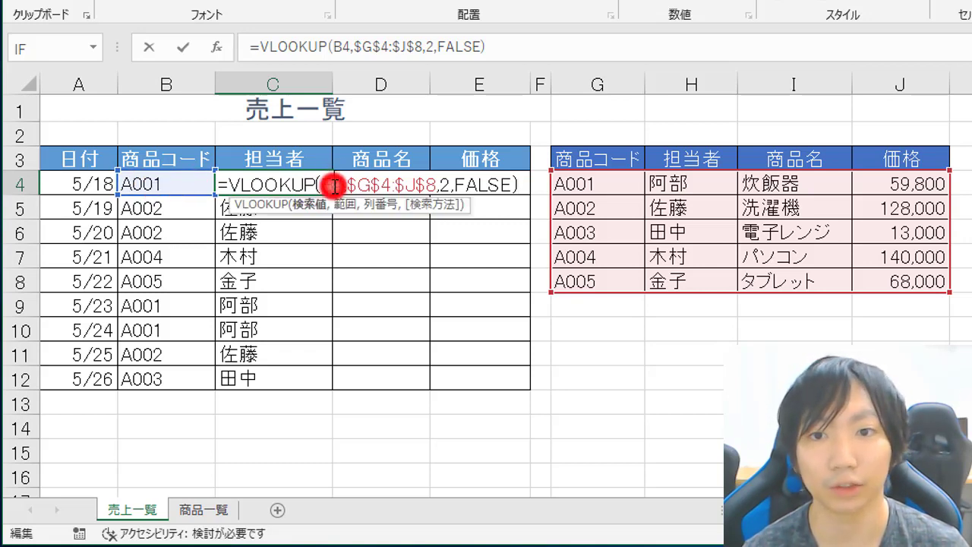
pyautogui.press('F4')
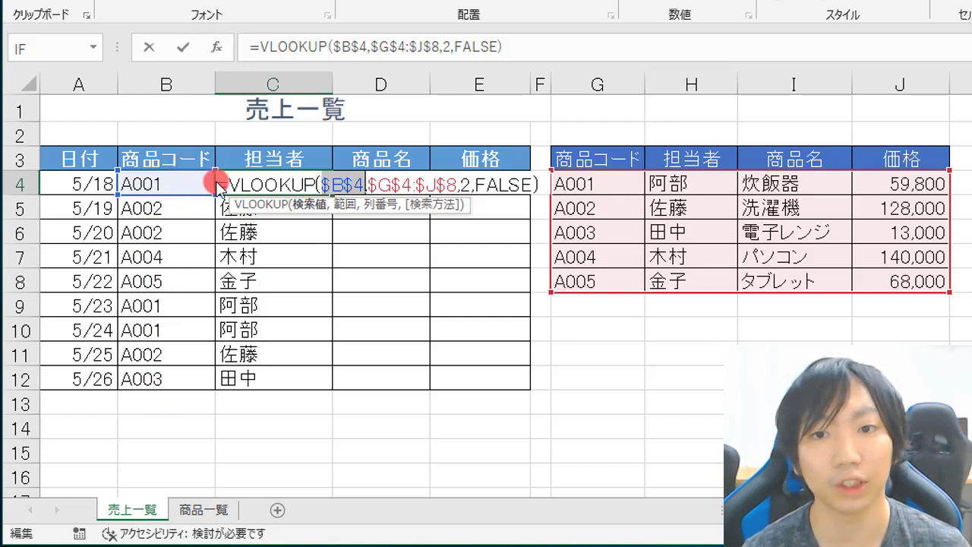
pyautogui.press('F4')
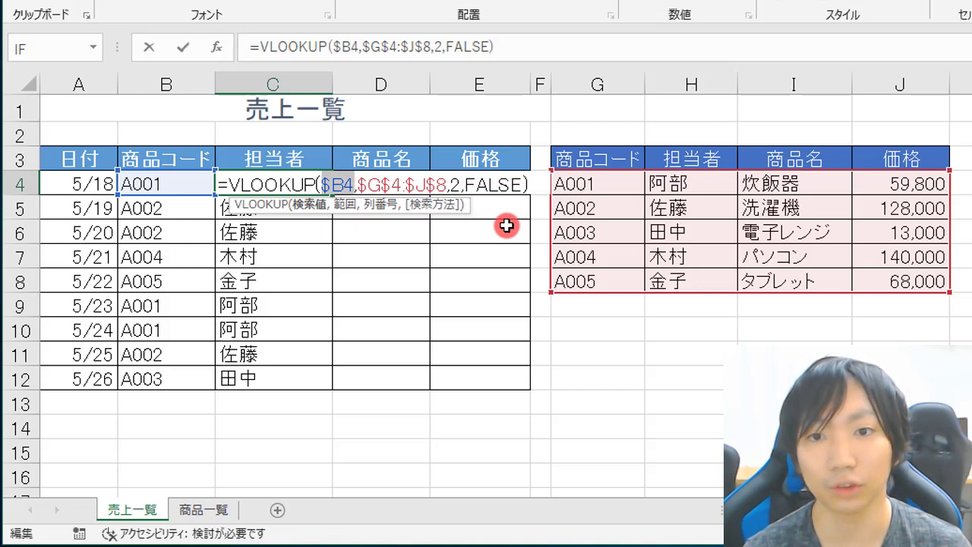
pyautogui.press('Return')
pyautogui.click(316, 184)
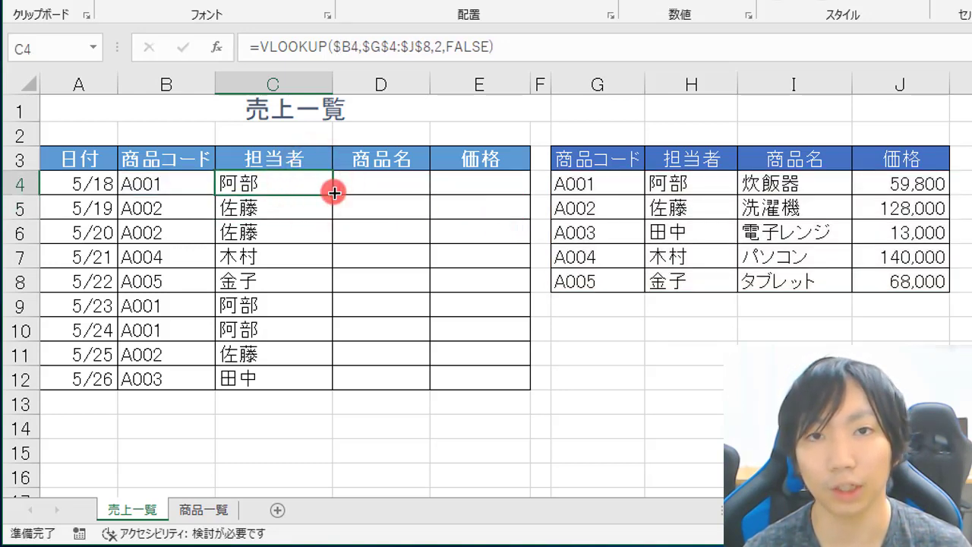
# Copy C4's formula across to E4 and confirm D4 shows 炊飯器
pyautogui.moveTo(334, 193); pyautogui.dragTo(524, 198)
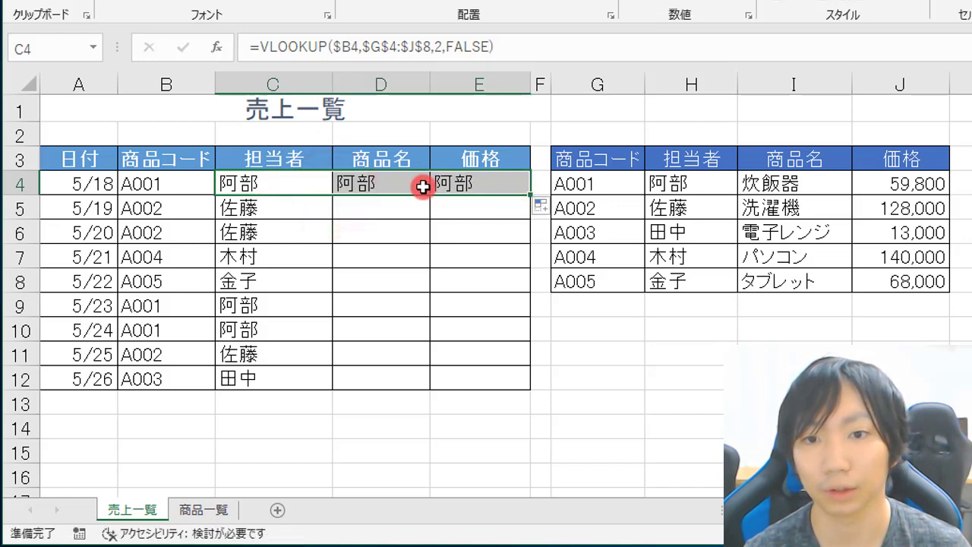
pyautogui.click(423, 186)
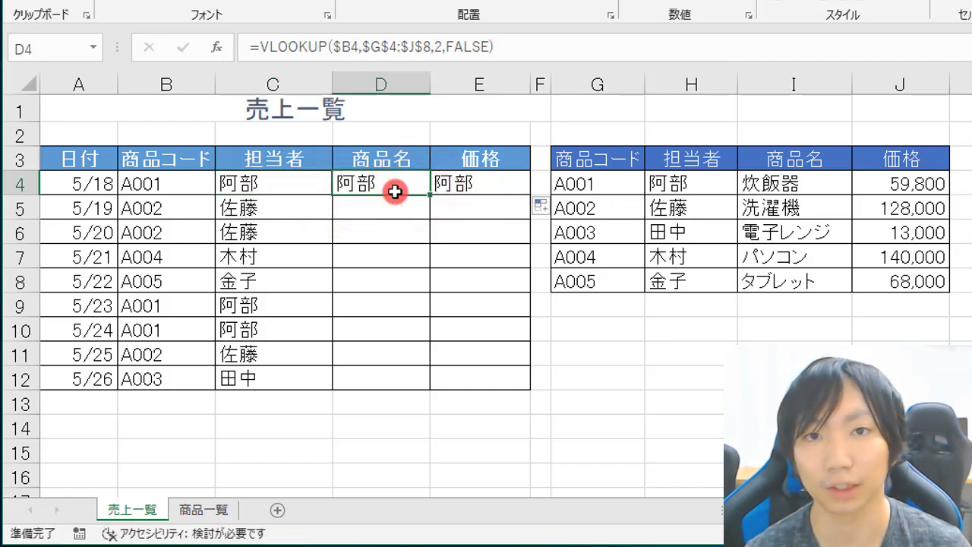
pyautogui.doubleClick(393, 187)
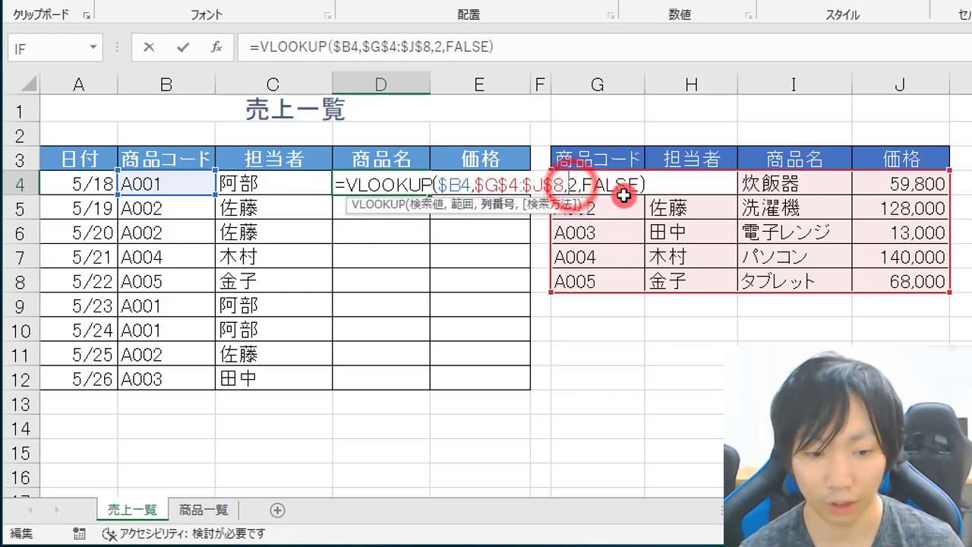
pyautogui.press('Return')
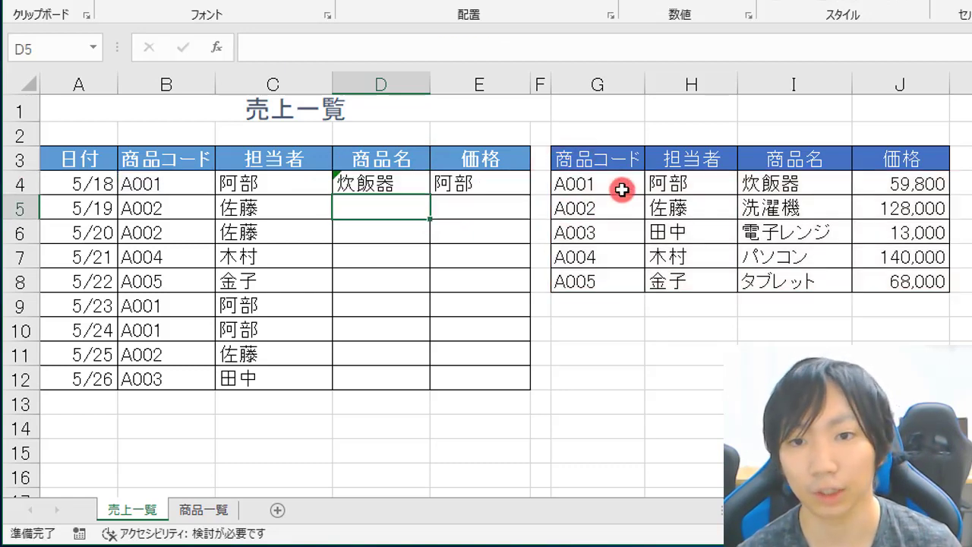
# Fill D4's product lookup down to D12 and check the formulas in E4 and D5
pyautogui.click(392, 186)
pyautogui.doubleClick(428, 196)
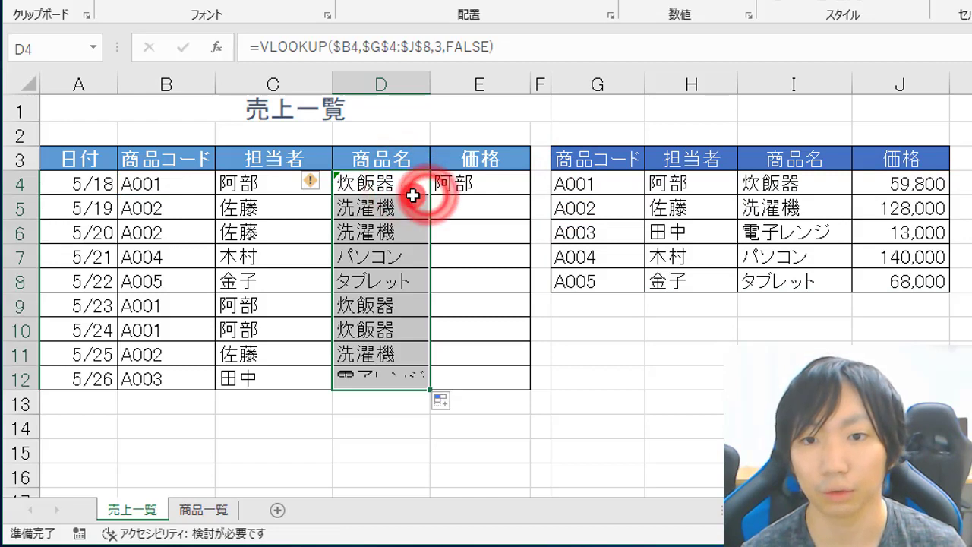
pyautogui.click(386, 190)
pyautogui.click(480, 184)
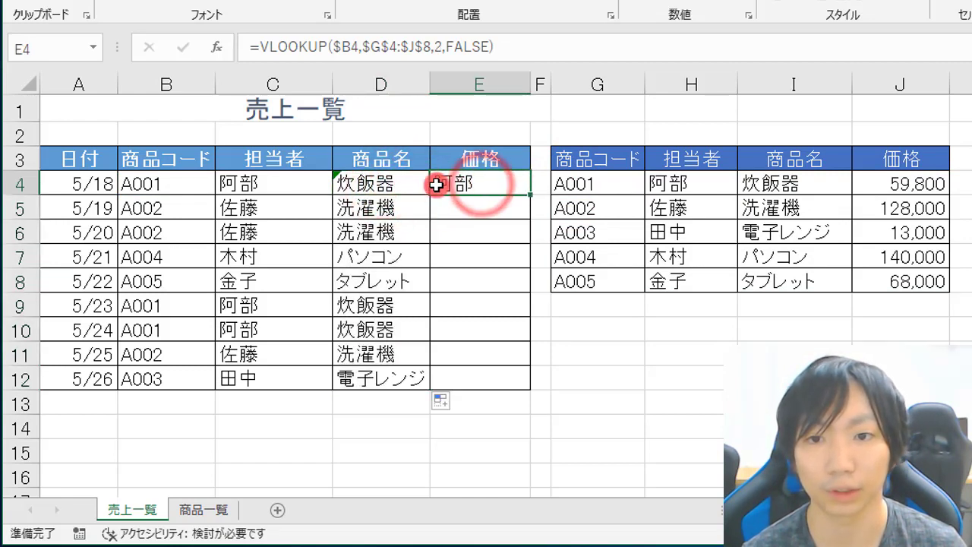
pyautogui.doubleClick(362, 209)
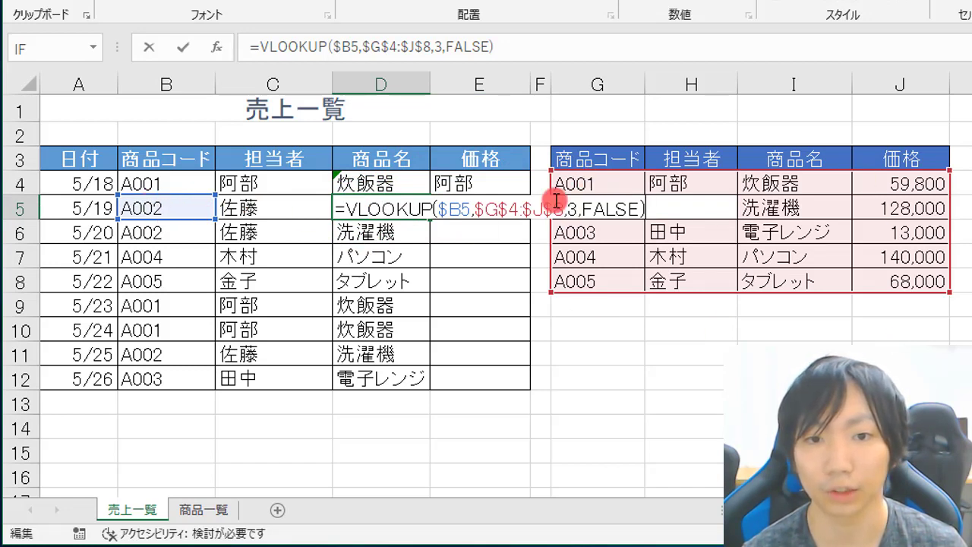
# Change E4's column index from 2 to 4 so it shows the price 59800
pyautogui.press('Escape')
pyautogui.click(472, 182)
pyautogui.doubleClick(477, 184)
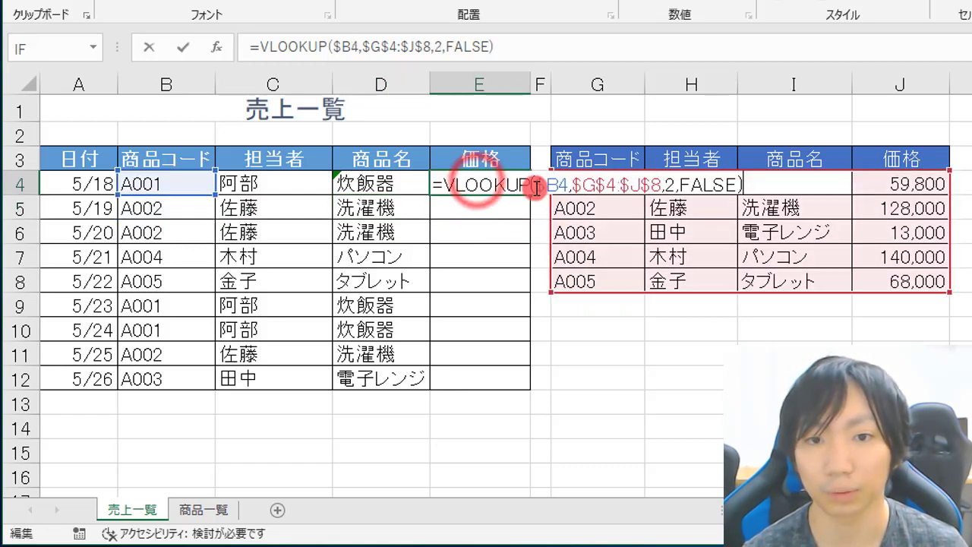
pyautogui.doubleClick(670, 184)
pyautogui.write('4')
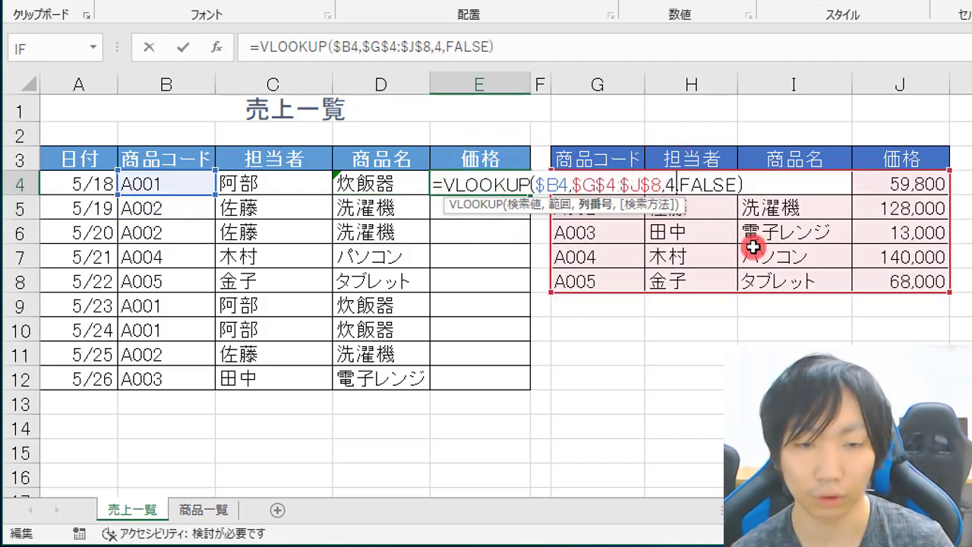
pyautogui.press('Return')
# Fill the price formula down to E12, check E5, E6 and E8, then select D4:E12
pyautogui.click(508, 183)
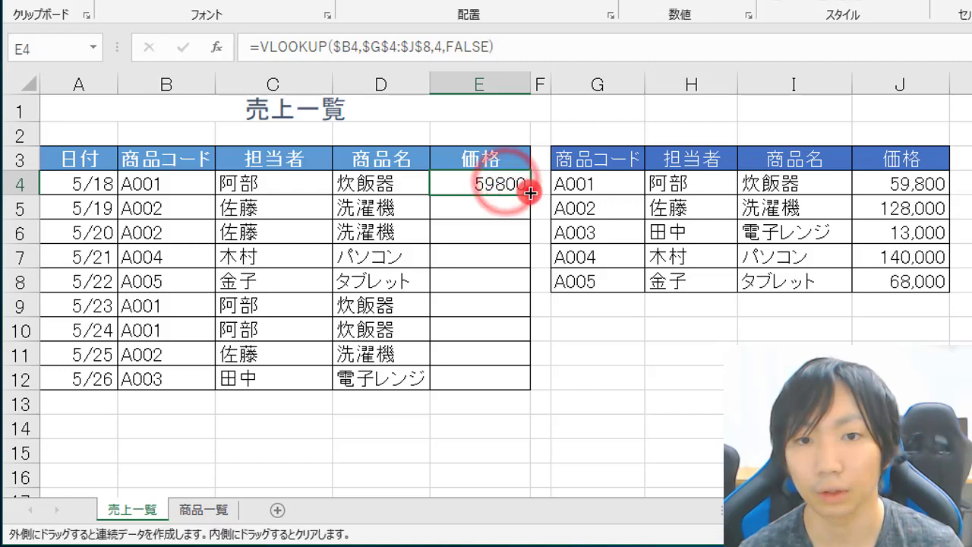
pyautogui.doubleClick(529, 195)
pyautogui.doubleClick(494, 209)
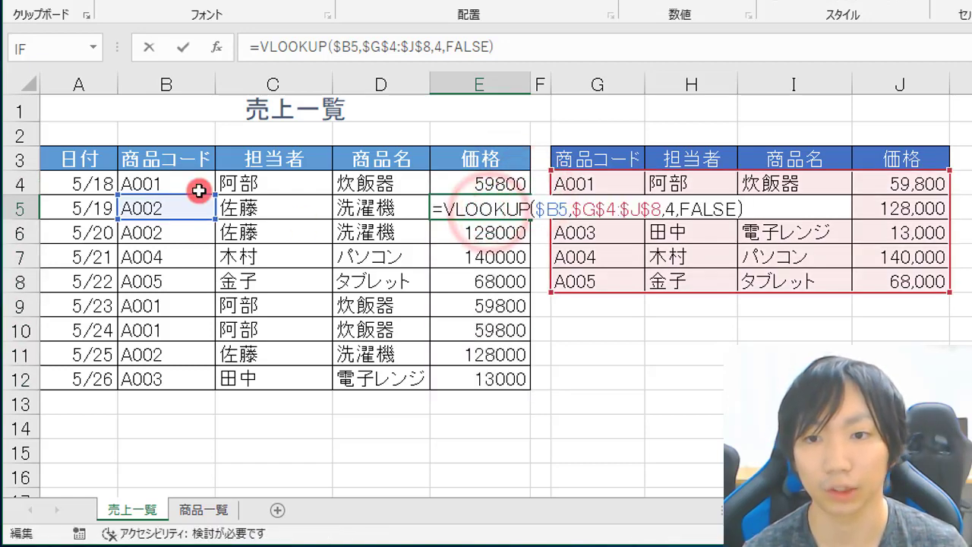
pyautogui.press('Escape')
pyautogui.doubleClick(477, 235)
pyautogui.press('Escape')
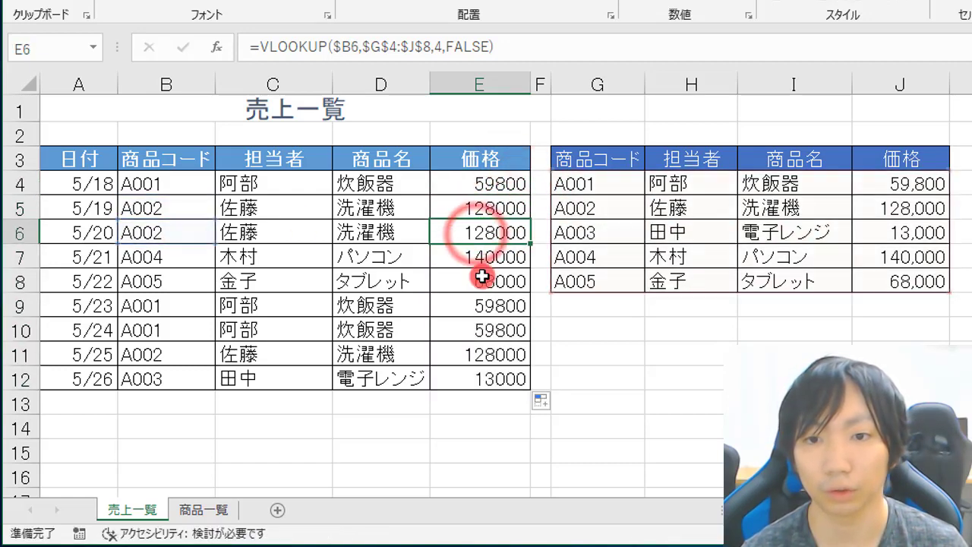
pyautogui.doubleClick(483, 277)
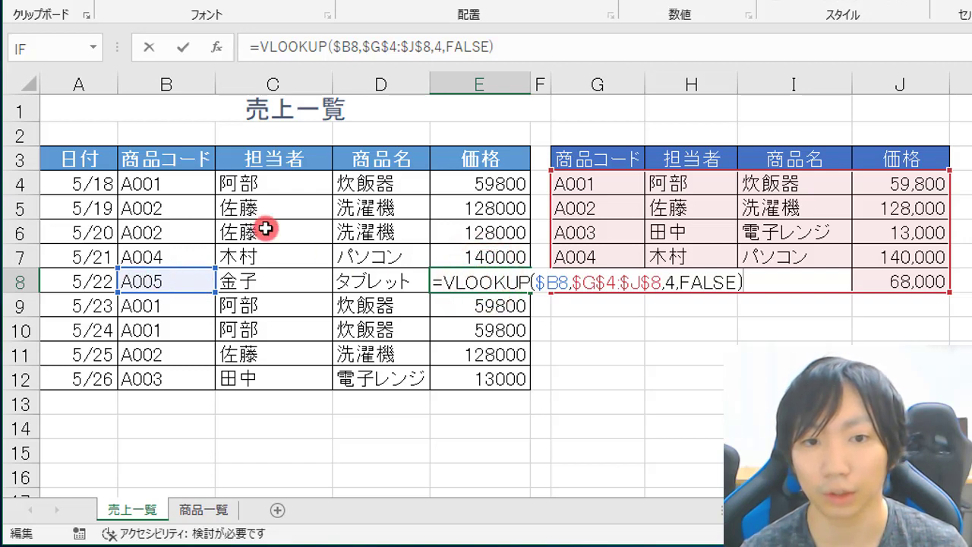
pyautogui.click(668, 283)
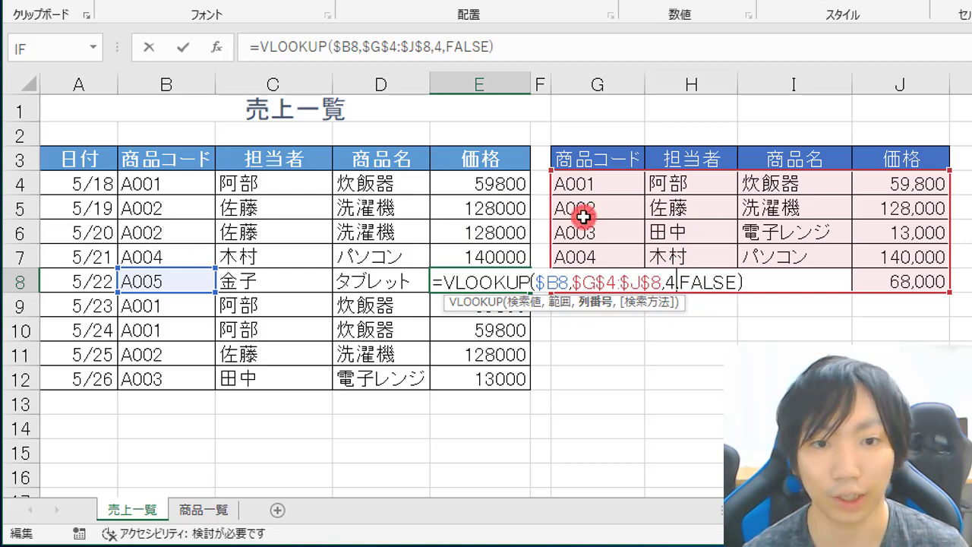
pyautogui.hotkey('ctrl', 'Return')
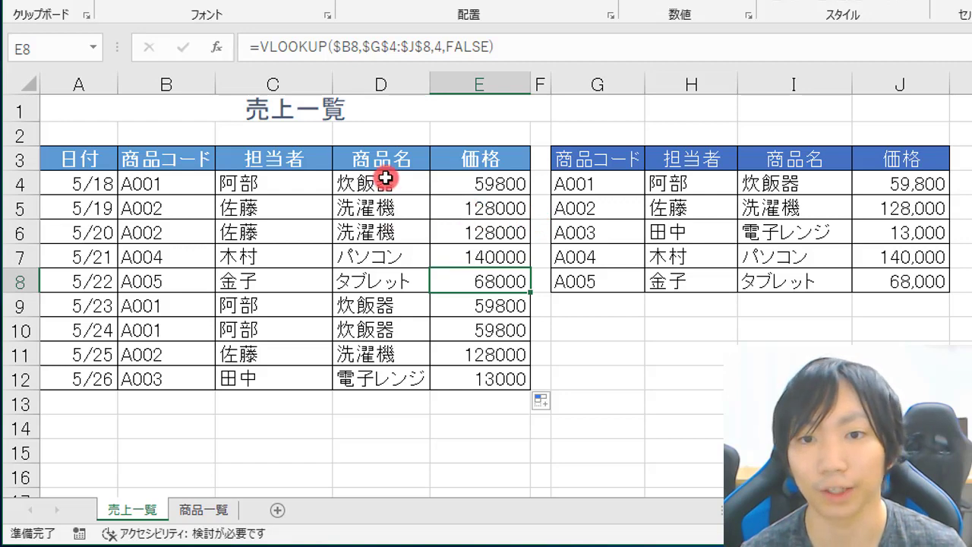
pyautogui.moveTo(372, 186); pyautogui.dragTo(482, 382)
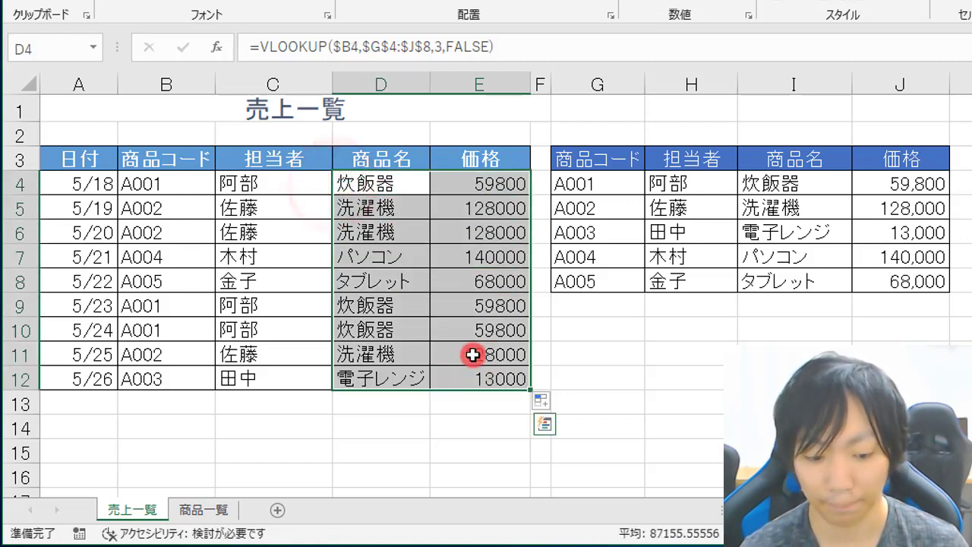
# Clear D4:E12 and change C4's lookup value back to relative B4
pyautogui.press('Delete')
pyautogui.click(266, 188)
pyautogui.doubleClick(271, 188)
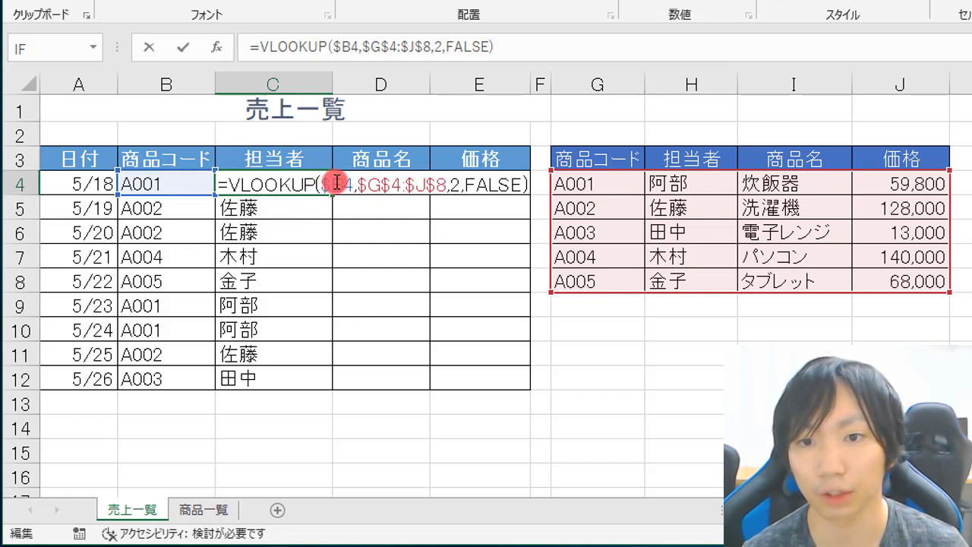
pyautogui.click(337, 183)
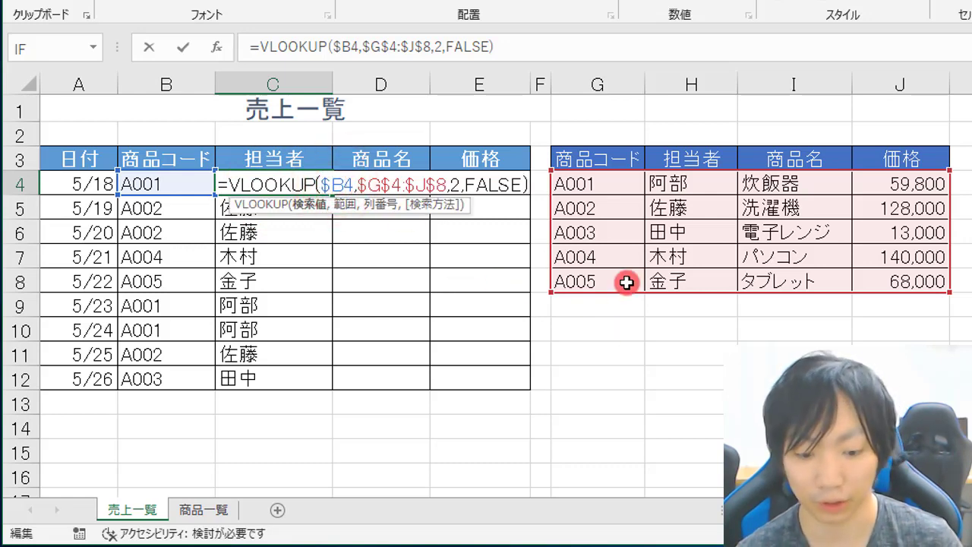
pyautogui.press('F4')
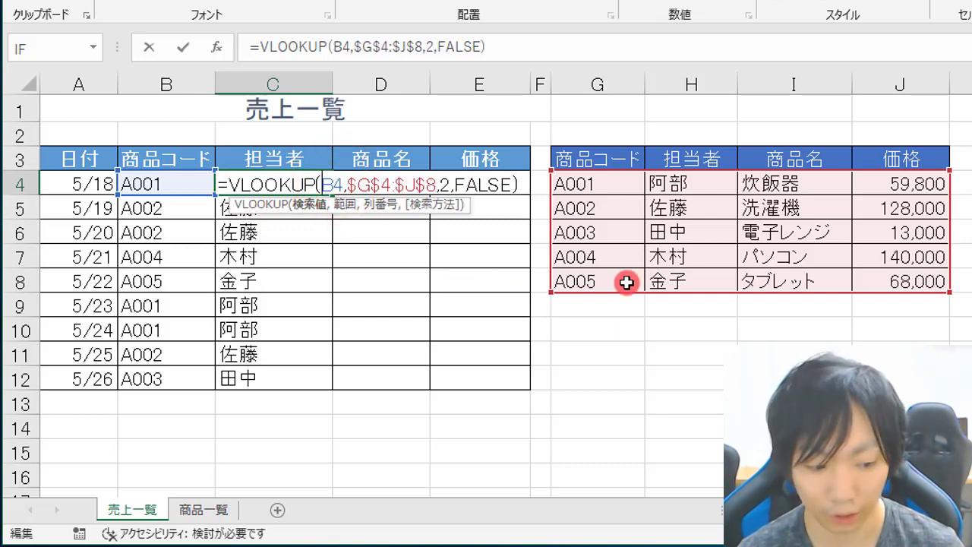
pyautogui.press('Return')
# Fill C4 down to C12 and across to E4, where D4 shows #N/A
pyautogui.click(318, 186)
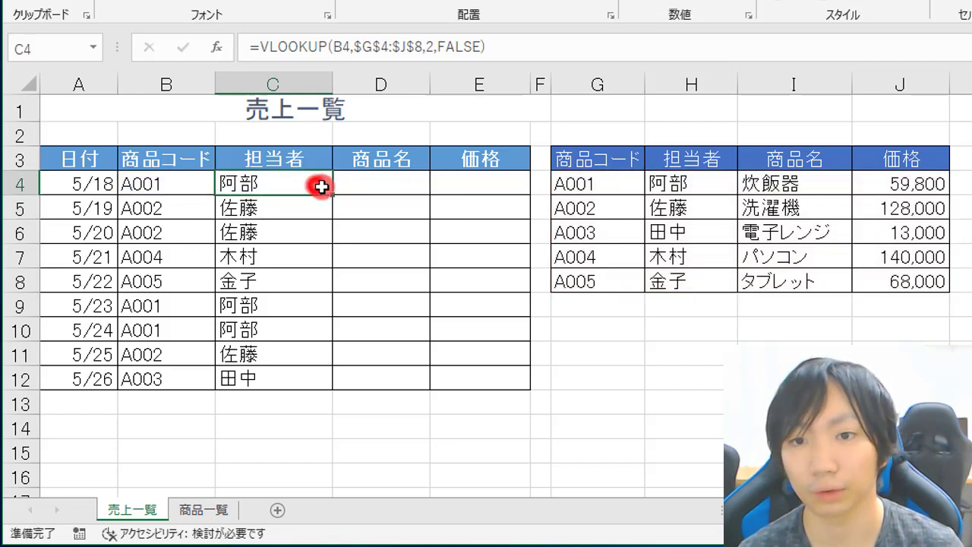
pyautogui.doubleClick(335, 193)
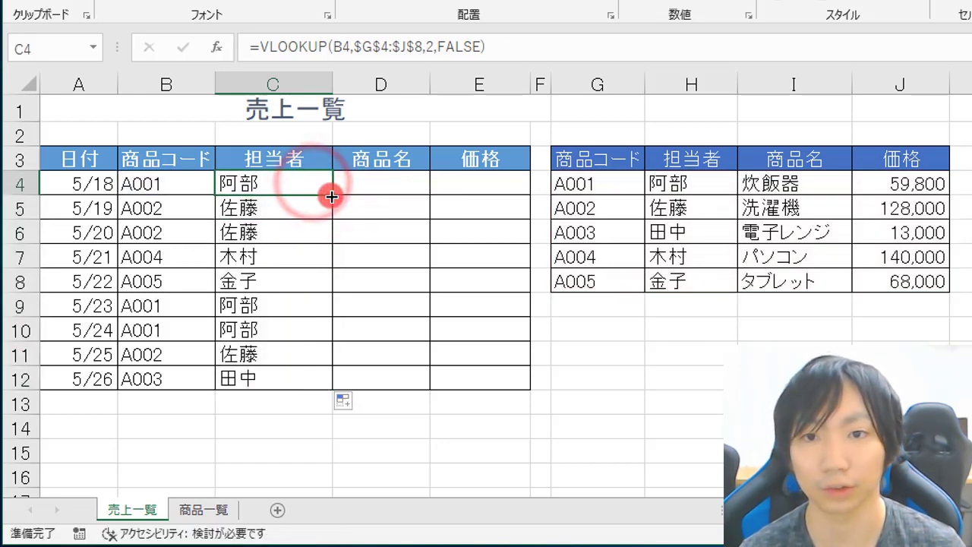
pyautogui.moveTo(332, 197); pyautogui.dragTo(512, 191)
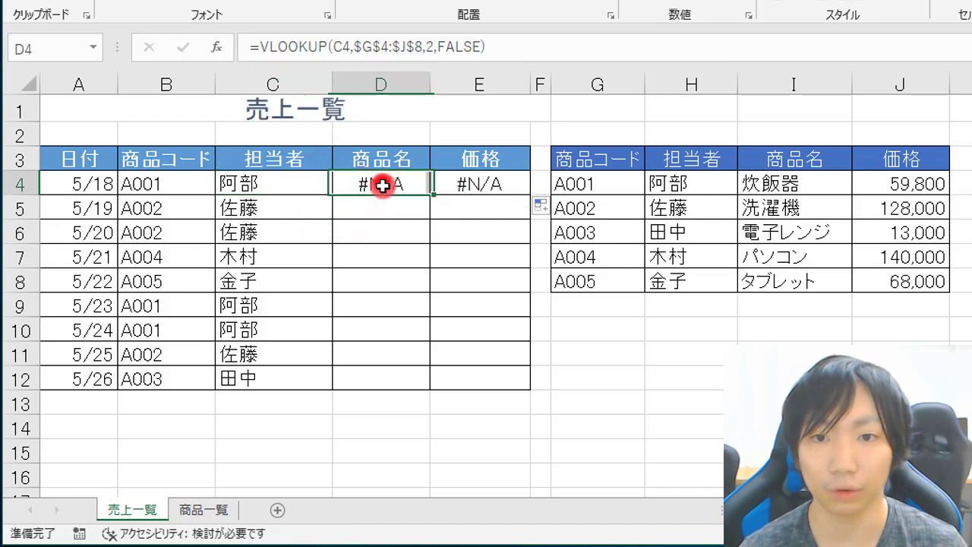
pyautogui.doubleClick(382, 186)
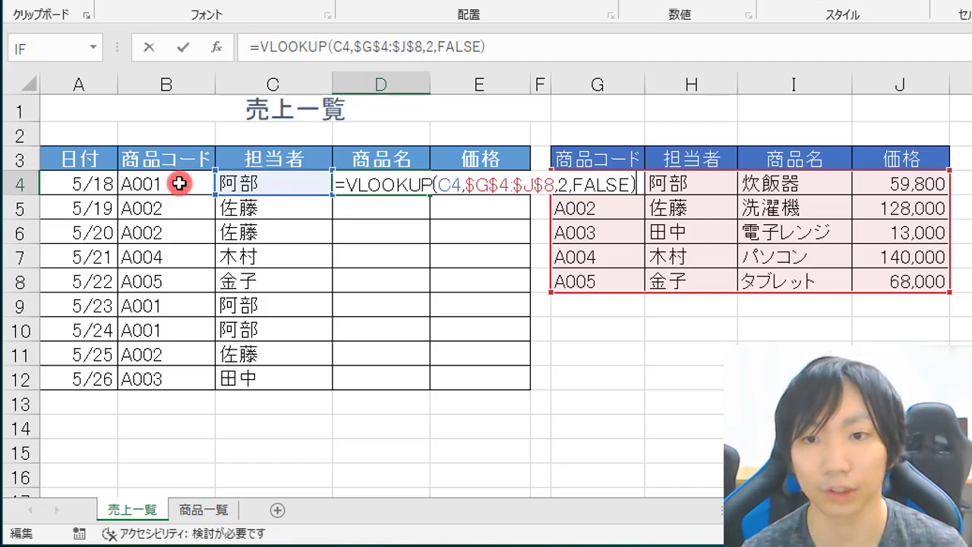
# Lock C4's lookup value as $B$4 and copy the formula across to E4
pyautogui.press('Escape')
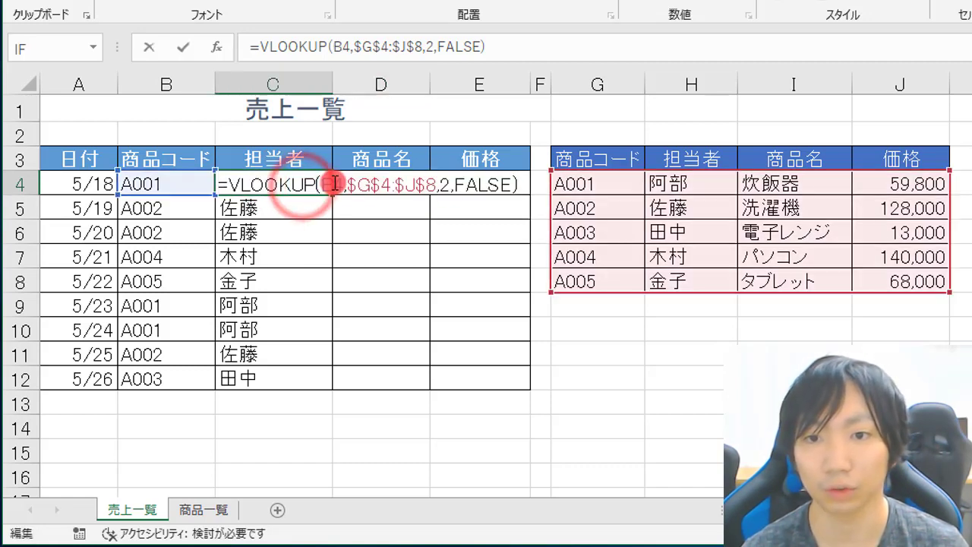
pyautogui.click(329, 185)
pyautogui.press('F4')
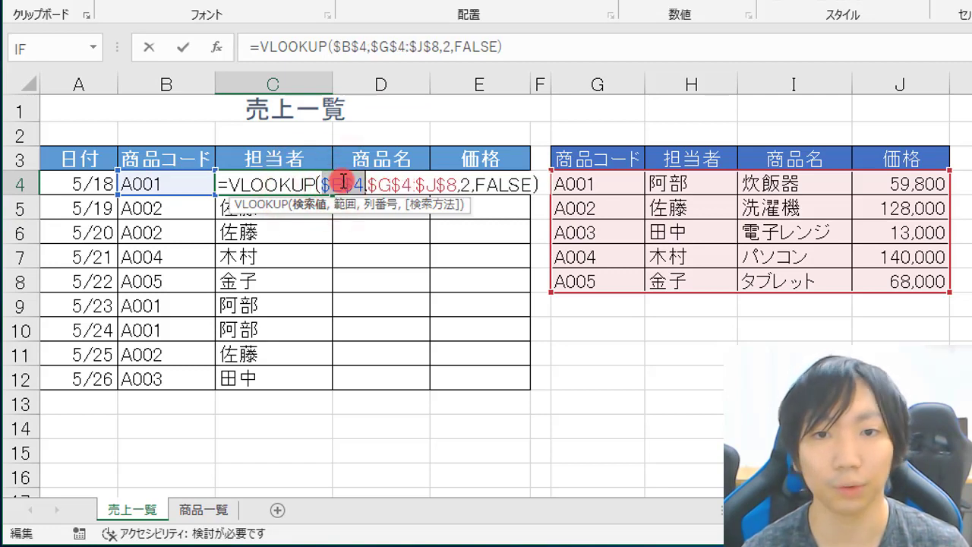
pyautogui.press('Return')
pyautogui.click(330, 190)
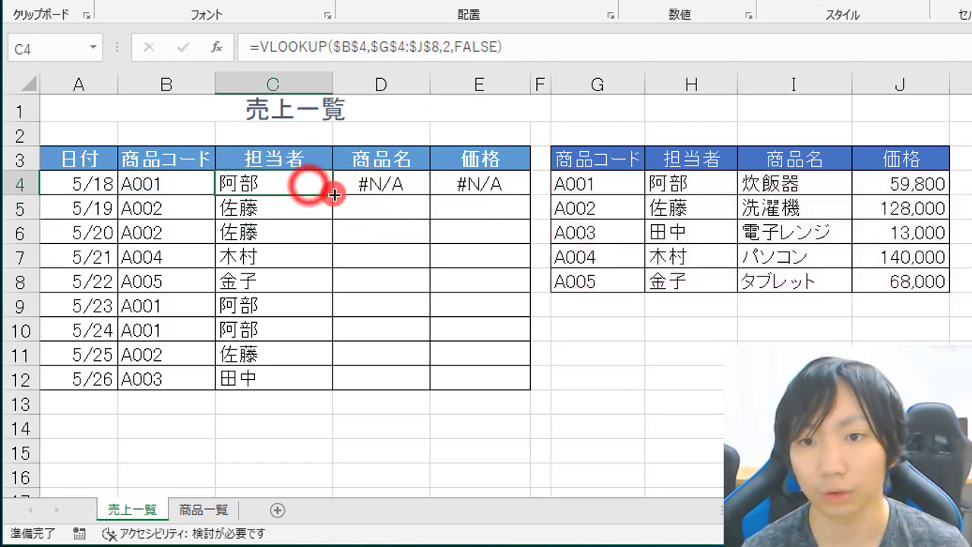
pyautogui.moveTo(332, 194); pyautogui.dragTo(465, 196)
# Change D4's column index from 2 to 3 so it shows 炊飯器
pyautogui.click(373, 184)
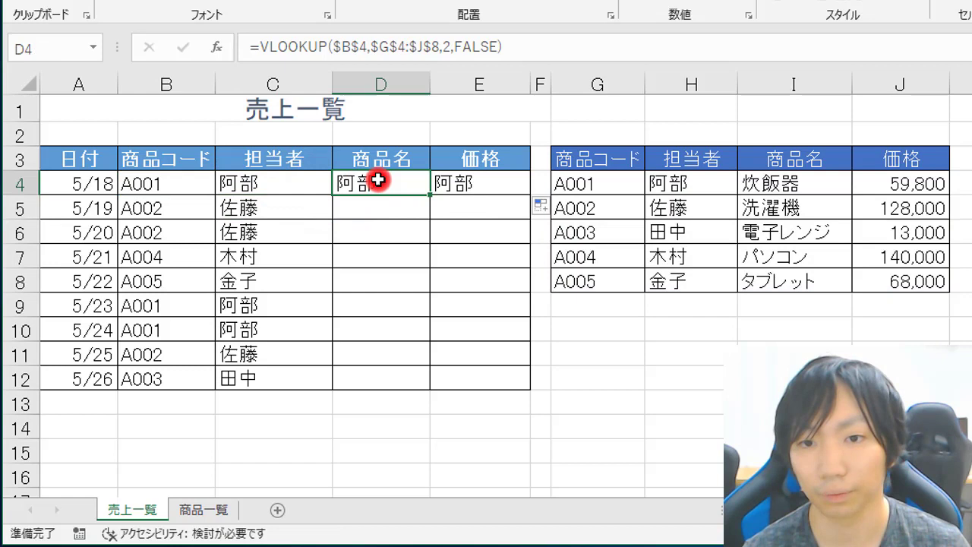
pyautogui.doubleClick(423, 189)
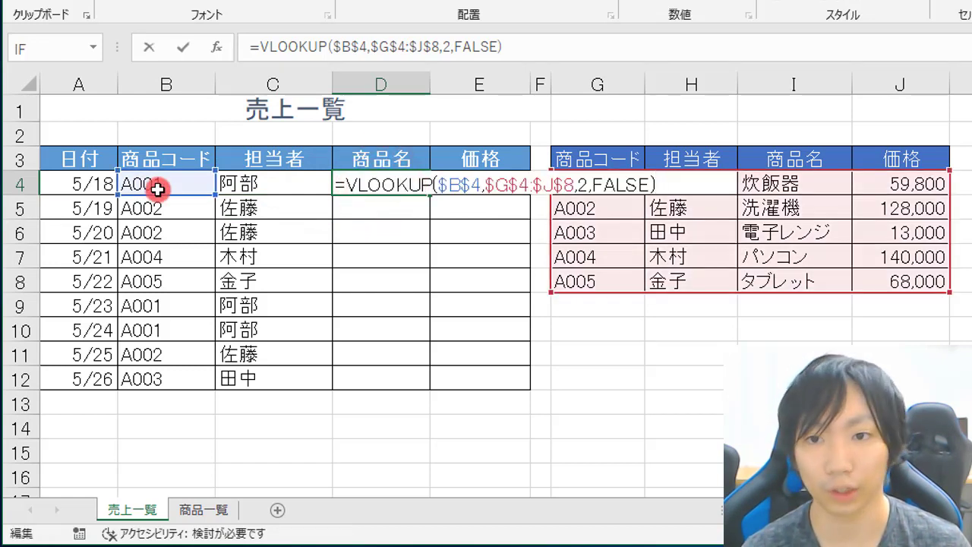
pyautogui.click(586, 185)
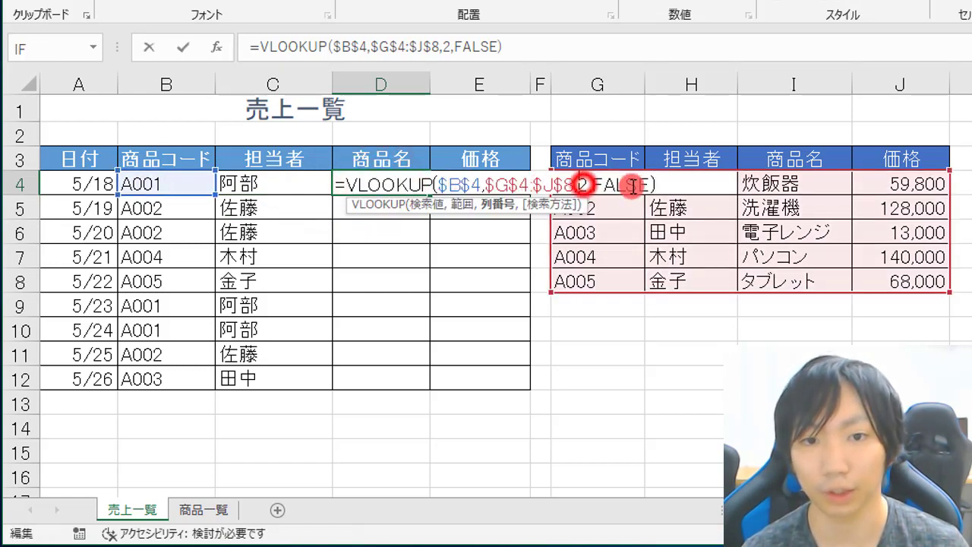
pyautogui.press('BackSpace')
pyautogui.write('3')
pyautogui.press('Return')
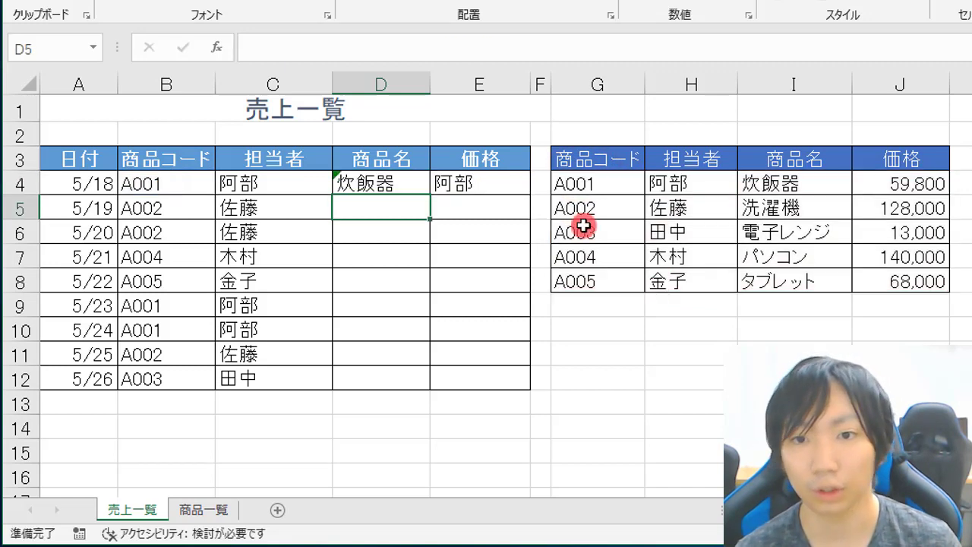
pyautogui.doubleClick(403, 190)
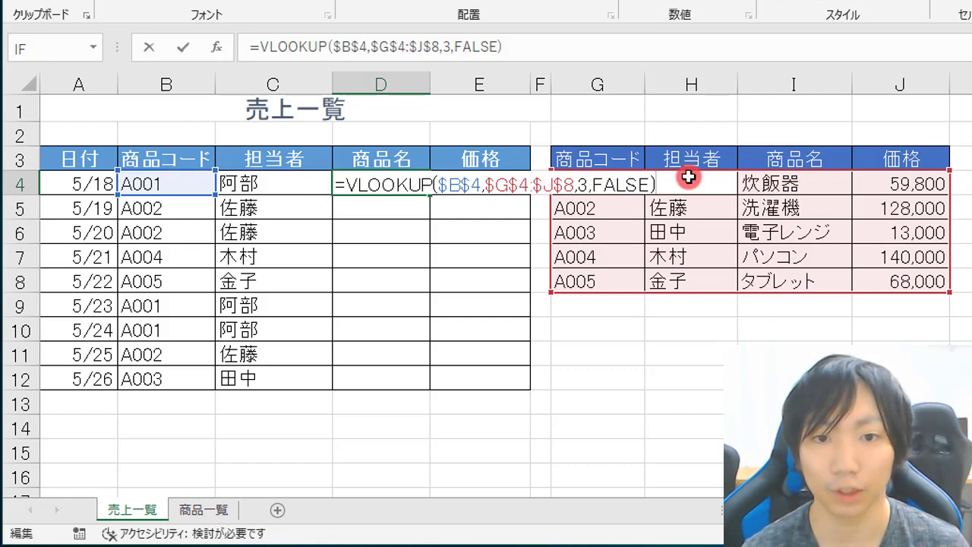
# Fill D4's $B$4 formula down to D12, inspect D10, and select product codes B5:B12
pyautogui.hotkey('ctrl', 'Return')
pyautogui.doubleClick(429, 194)
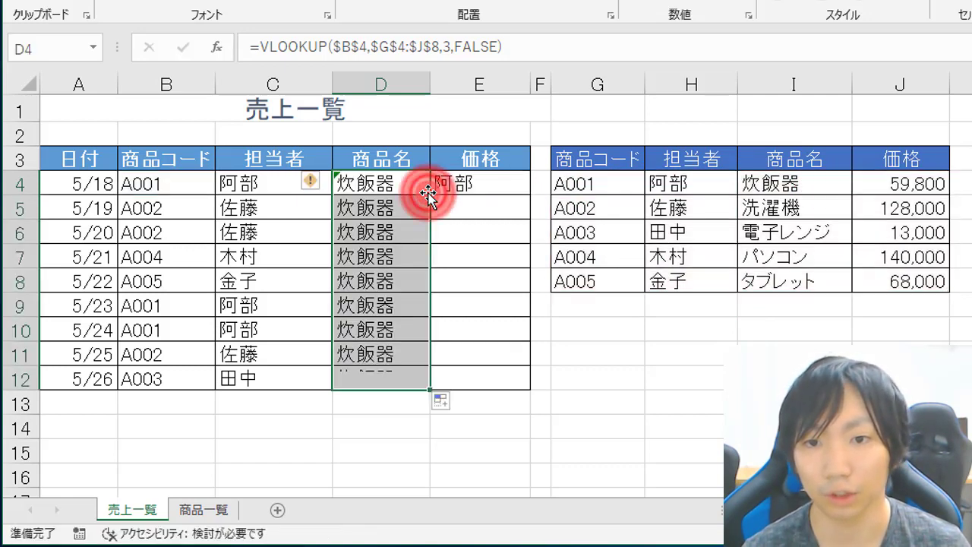
pyautogui.click(399, 275)
pyautogui.click(391, 328)
pyautogui.doubleClick(399, 329)
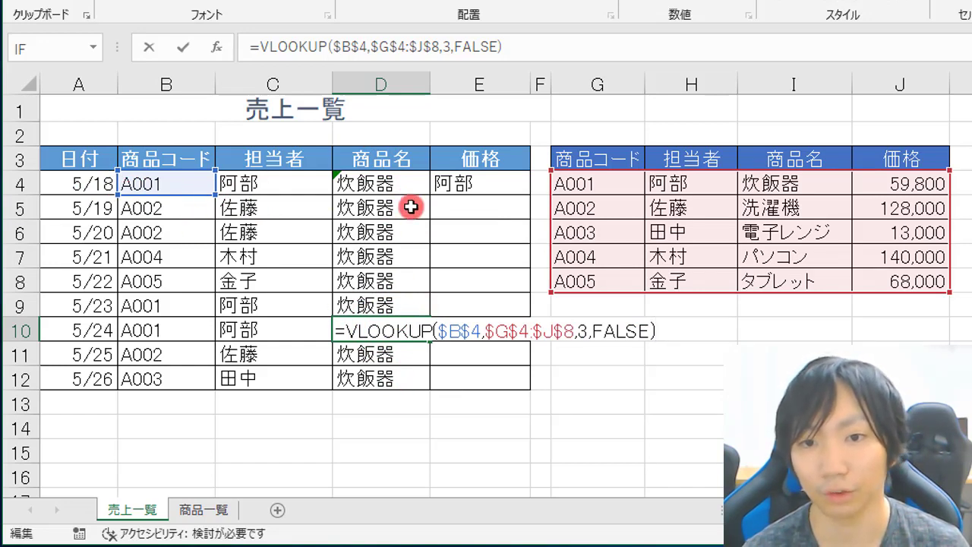
pyautogui.click(411, 206)
pyautogui.moveTo(152, 207); pyautogui.dragTo(150, 370)
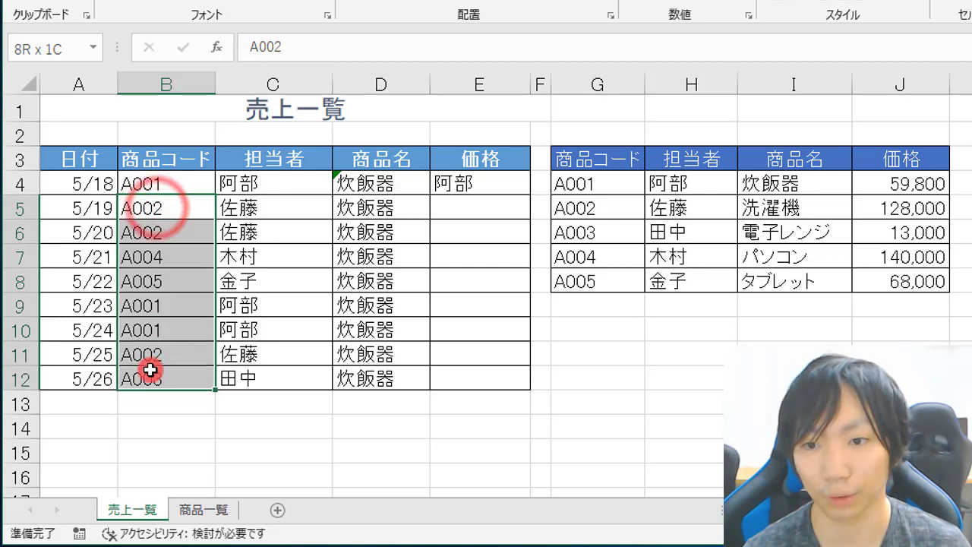
# Copy C4's $B$4 formula into D4:E4, review D4, then edit C4's formula
pyautogui.click(251, 186)
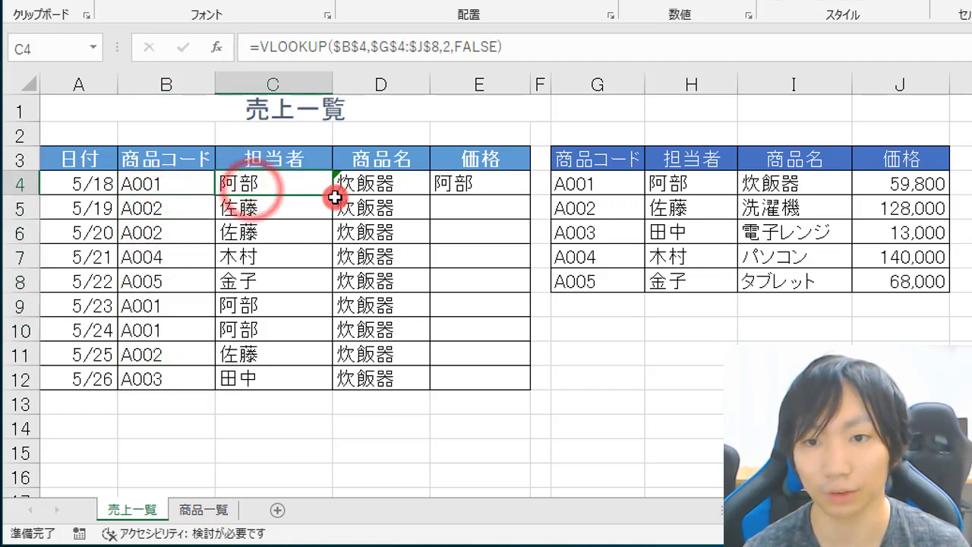
pyautogui.moveTo(335, 197); pyautogui.dragTo(378, 190)
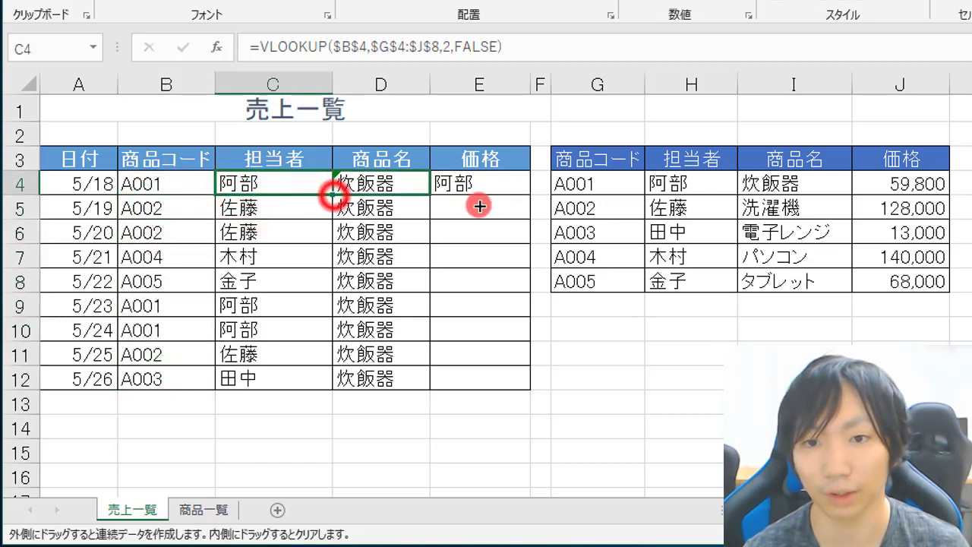
pyautogui.doubleClick(378, 190)
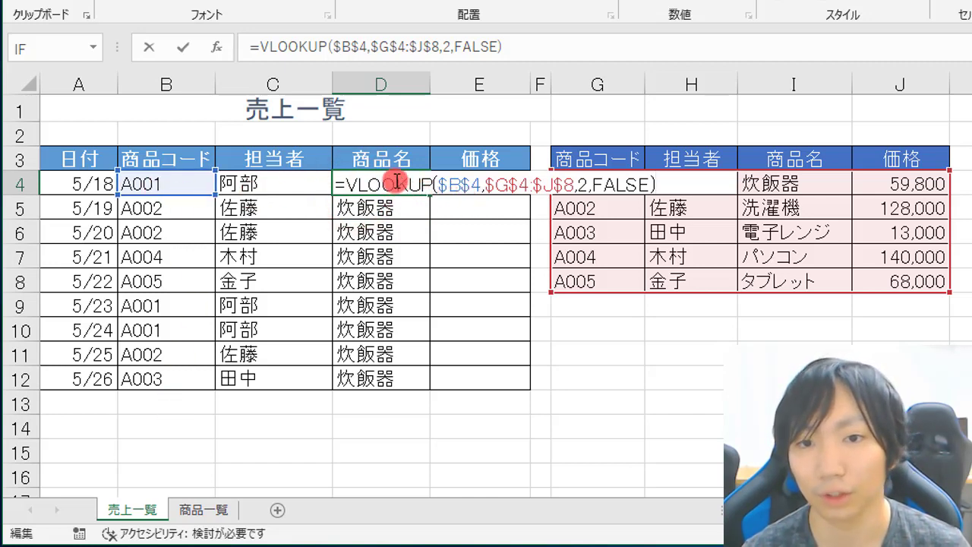
pyautogui.hotkey('ctrl', 'Return')
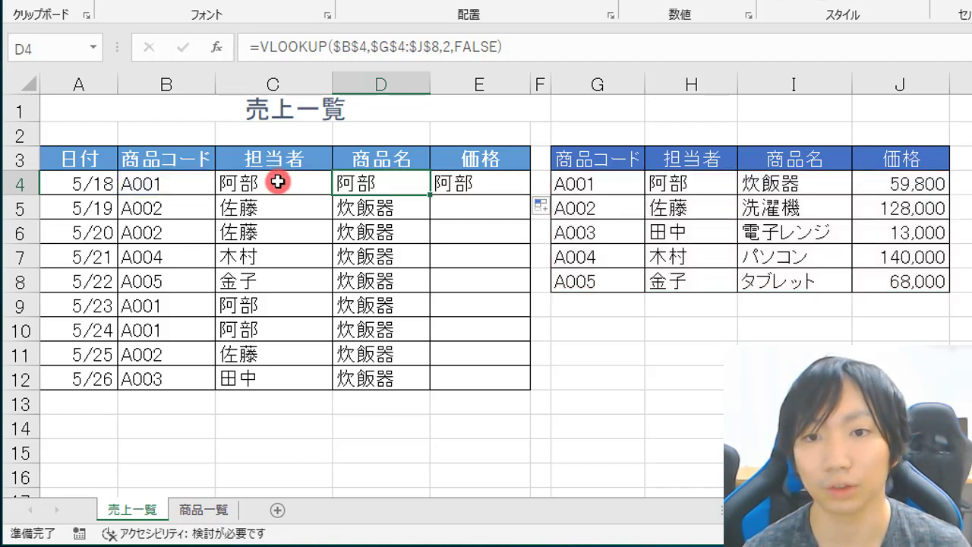
pyautogui.click(278, 181)
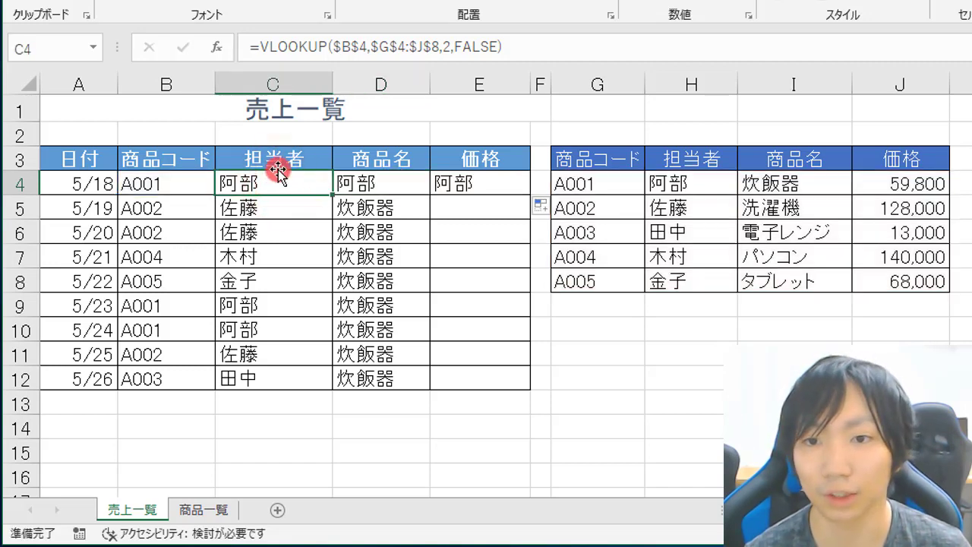
pyautogui.doubleClick(274, 179)
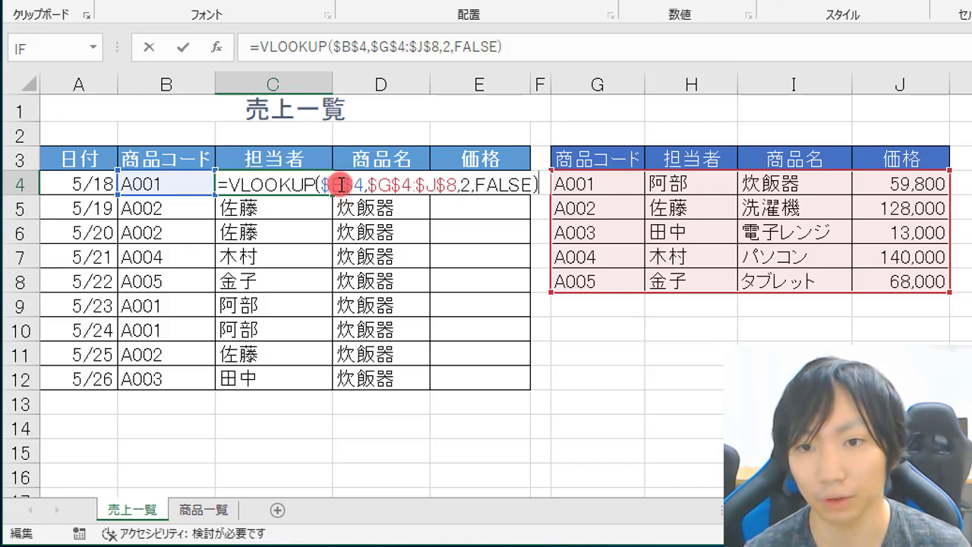
# Replace $B$4 with relative B4 as C4's lookup value
pyautogui.moveTo(324, 184); pyautogui.dragTo(353, 185)
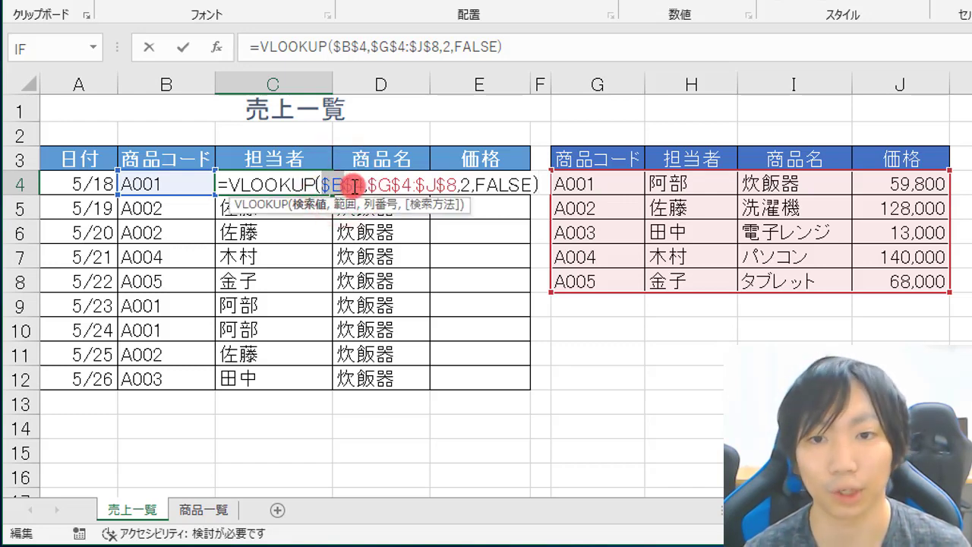
pyautogui.moveTo(365, 185); pyautogui.dragTo(366, 185)
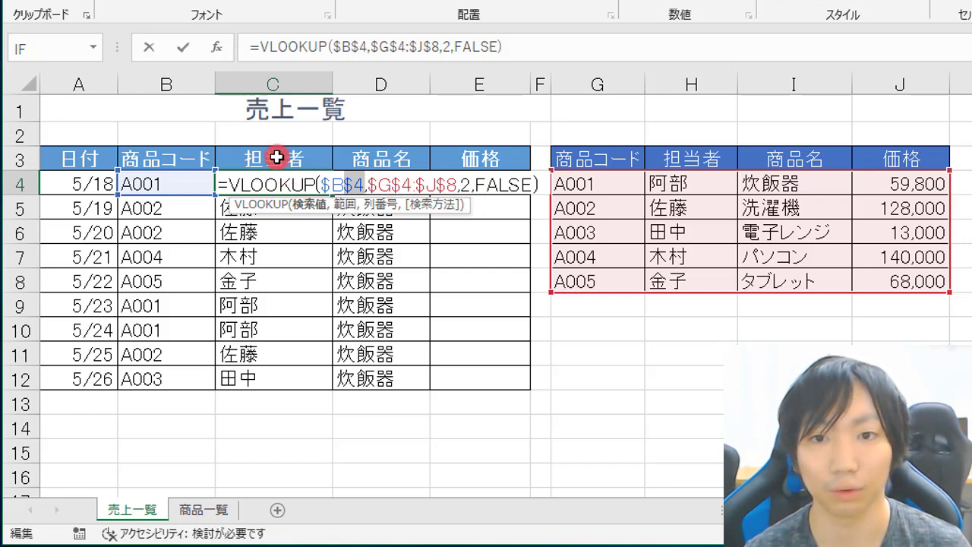
pyautogui.press('F4')
pyautogui.press('F4')
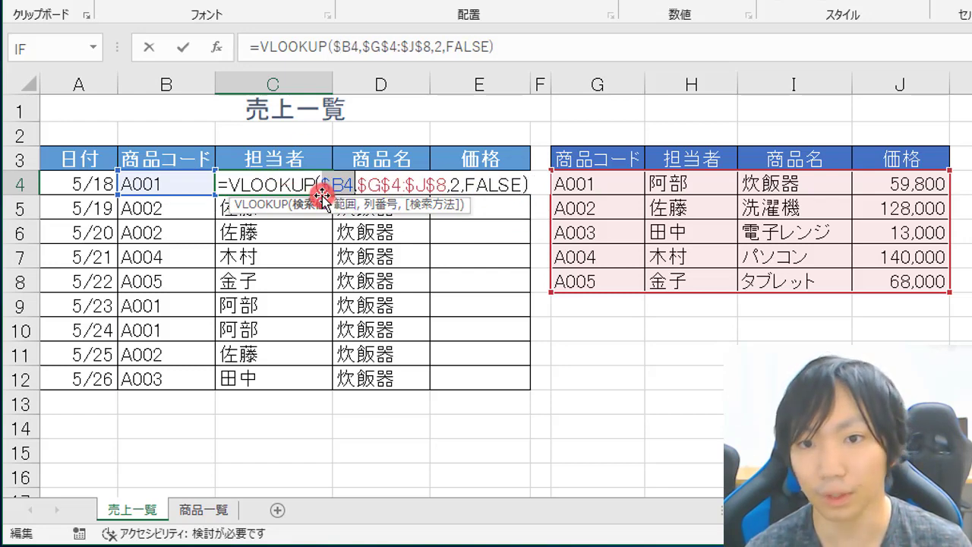
pyautogui.press('F4')
pyautogui.press('BackSpace')
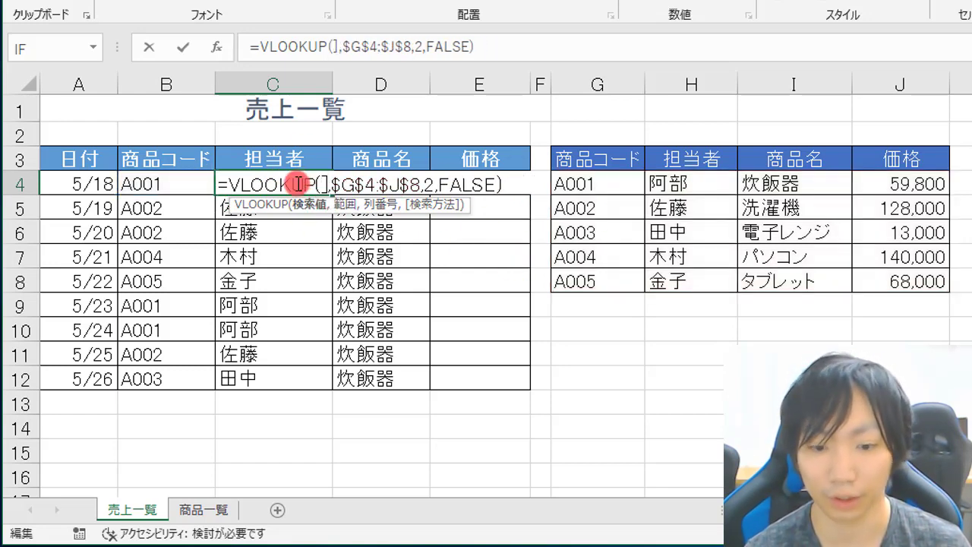
pyautogui.write('B4')
pyautogui.press('Return')
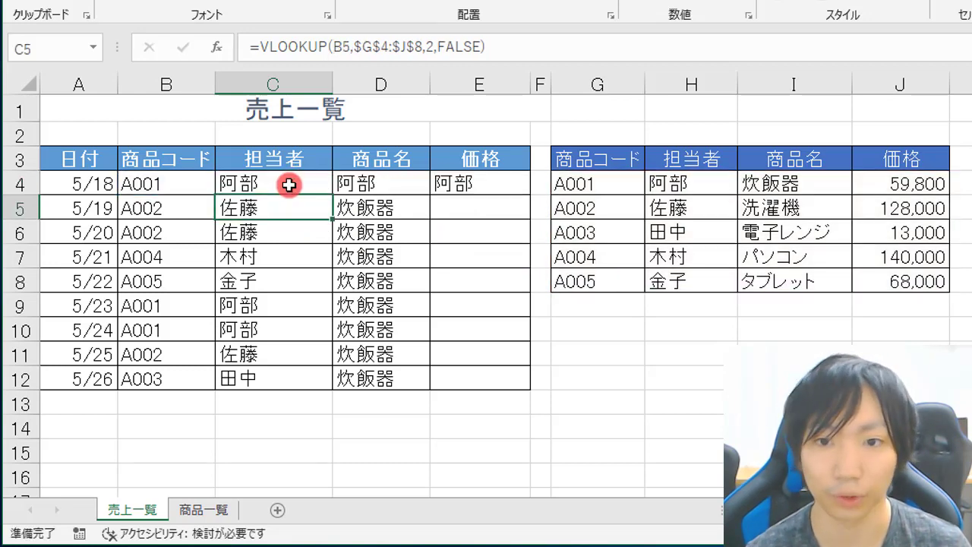
# Copy C4's formula across to E4, confirm E4 looks up D4, and reopen C4
pyautogui.click(290, 184)
pyautogui.moveTo(332, 195); pyautogui.dragTo(489, 192)
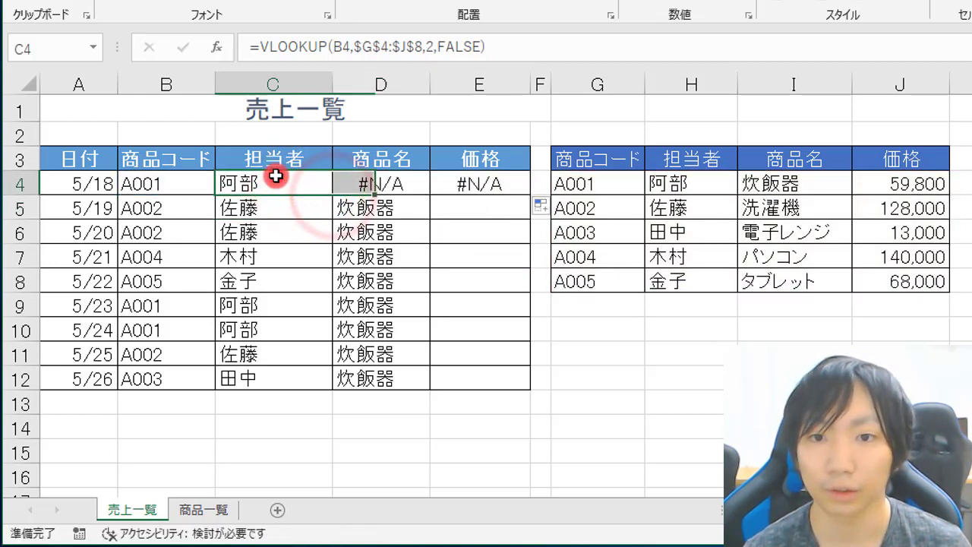
pyautogui.doubleClick(460, 185)
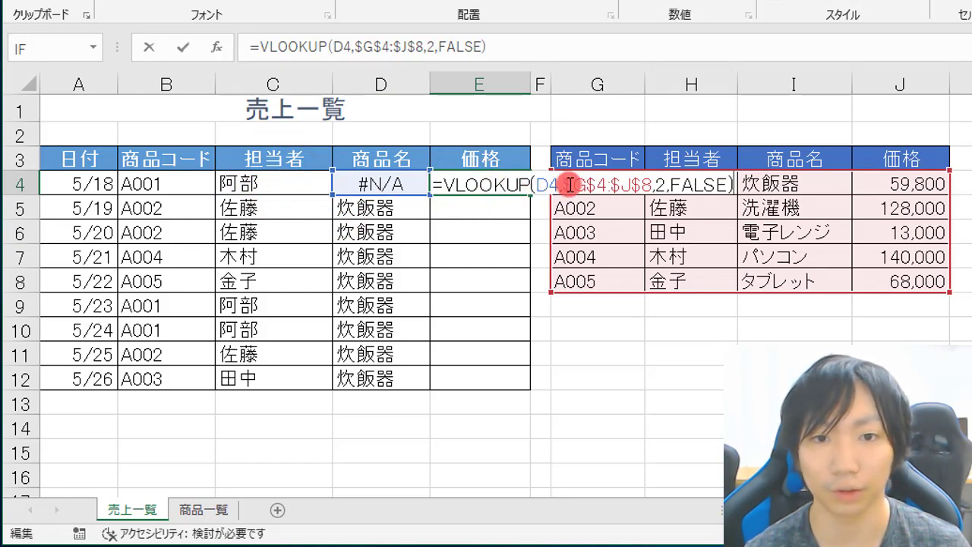
pyautogui.press('Escape')
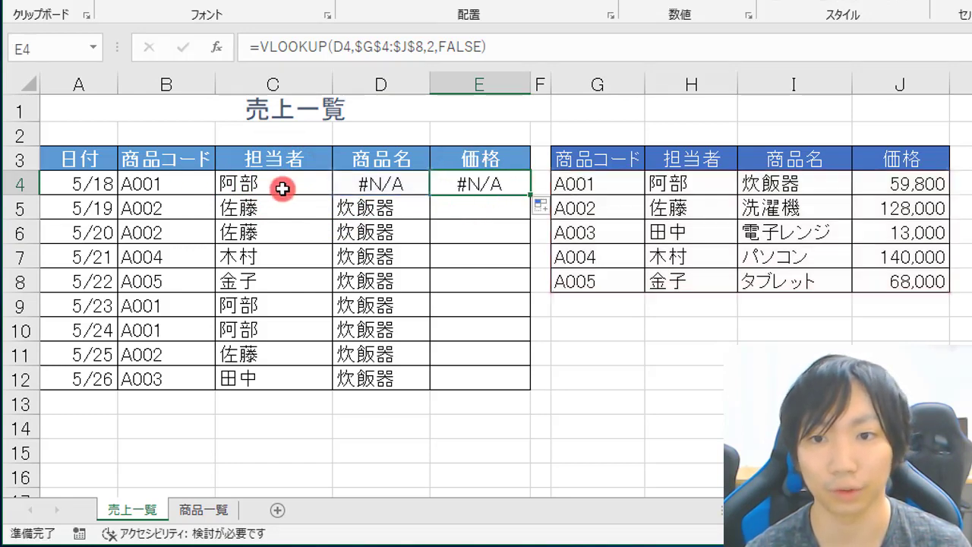
pyautogui.doubleClick(282, 187)
# Lock only the column of C4's lookup value, giving =VLOOKUP($B4,$G$4:$J$8,2,FALSE)
pyautogui.click(326, 185)
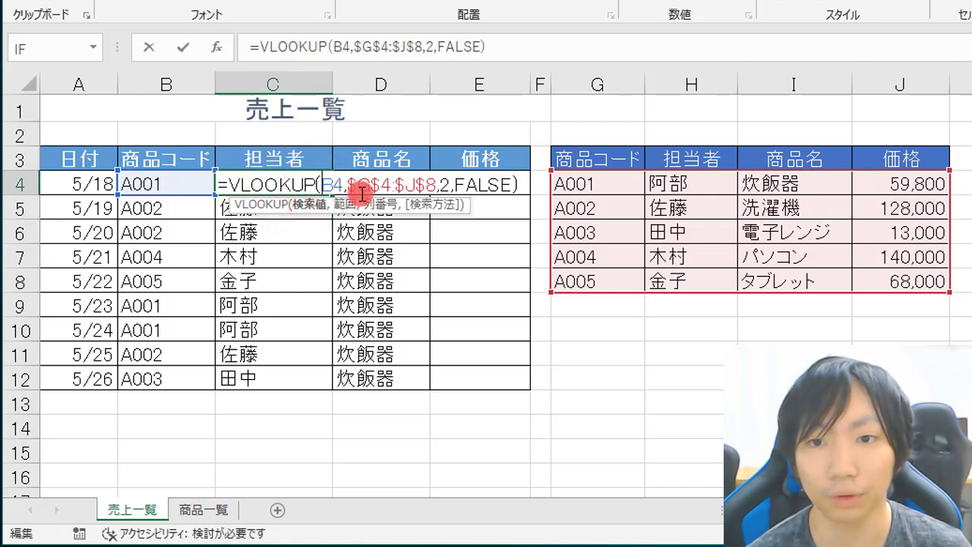
pyautogui.press('F4')
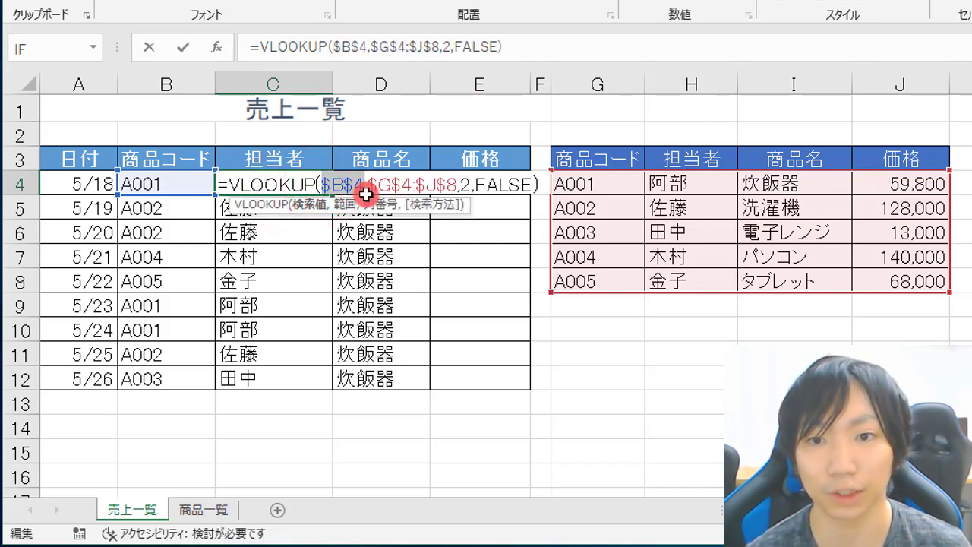
pyautogui.press('F4')
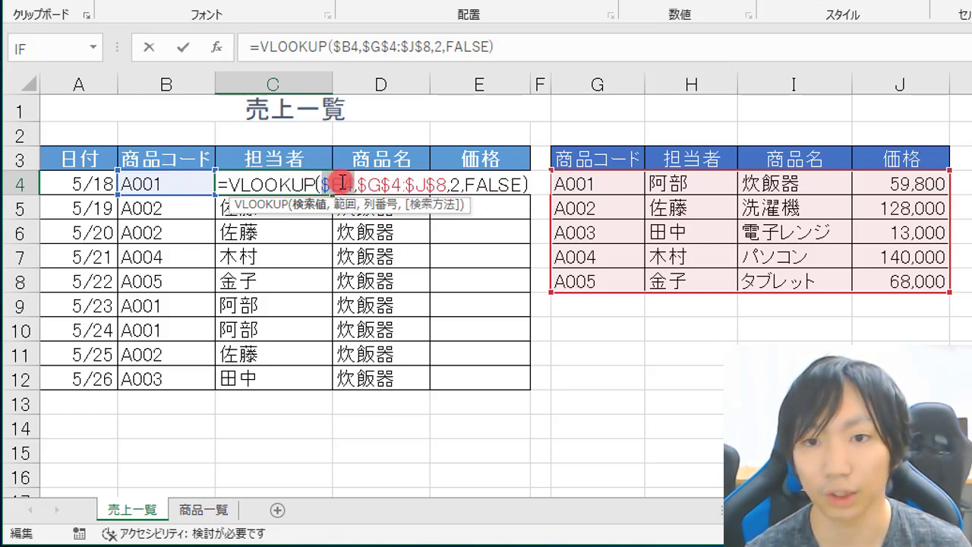
pyautogui.press('Return')
pyautogui.click(312, 188)
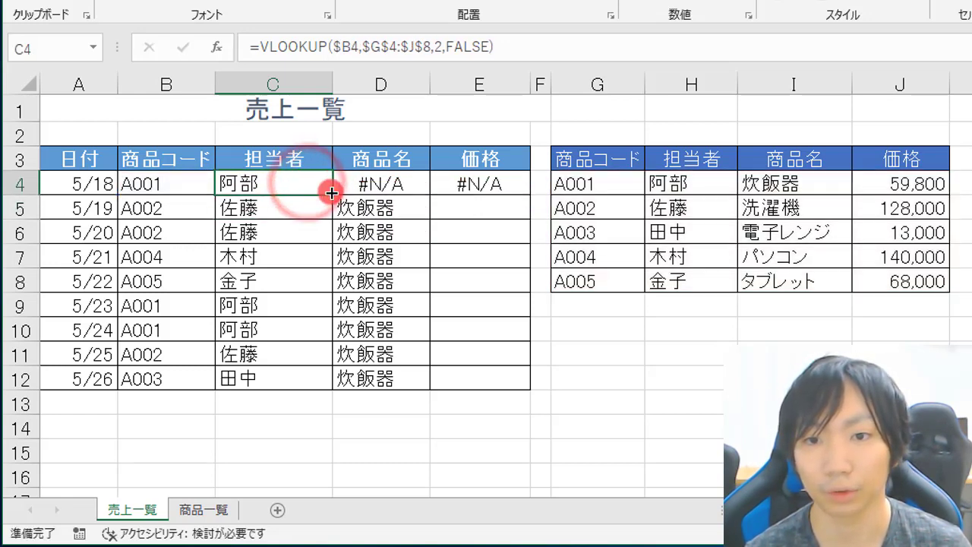
# Copy C4's $B4-locked lookup into D4 and E4, confirming both show 阿部 via column 2
pyautogui.moveTo(332, 193); pyautogui.dragTo(514, 196)
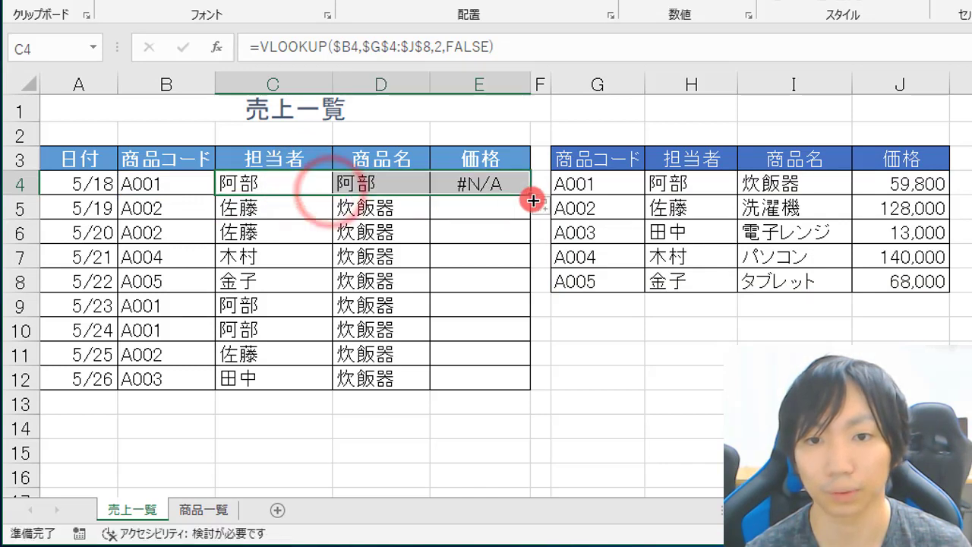
pyautogui.click(378, 185)
pyautogui.press('F2')
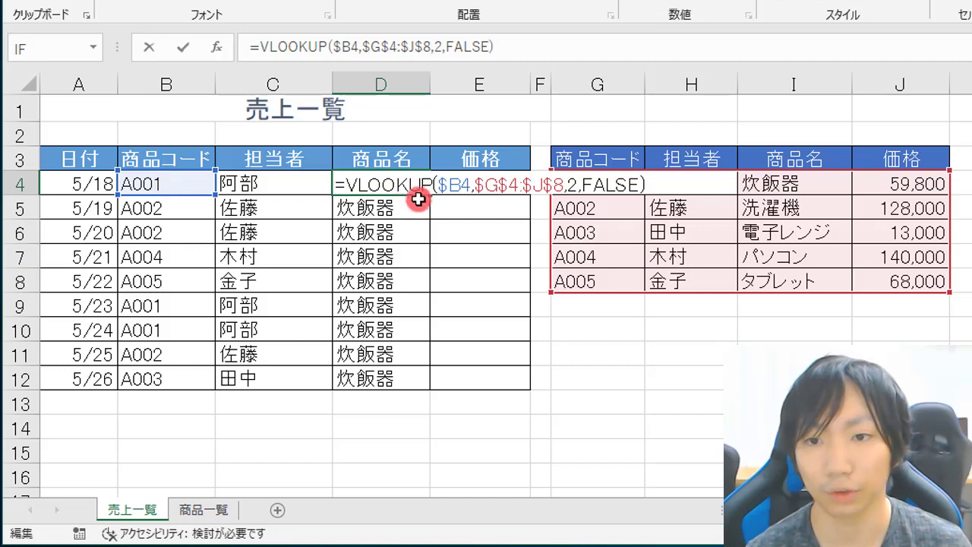
pyautogui.press('Escape')
pyautogui.doubleClick(477, 188)
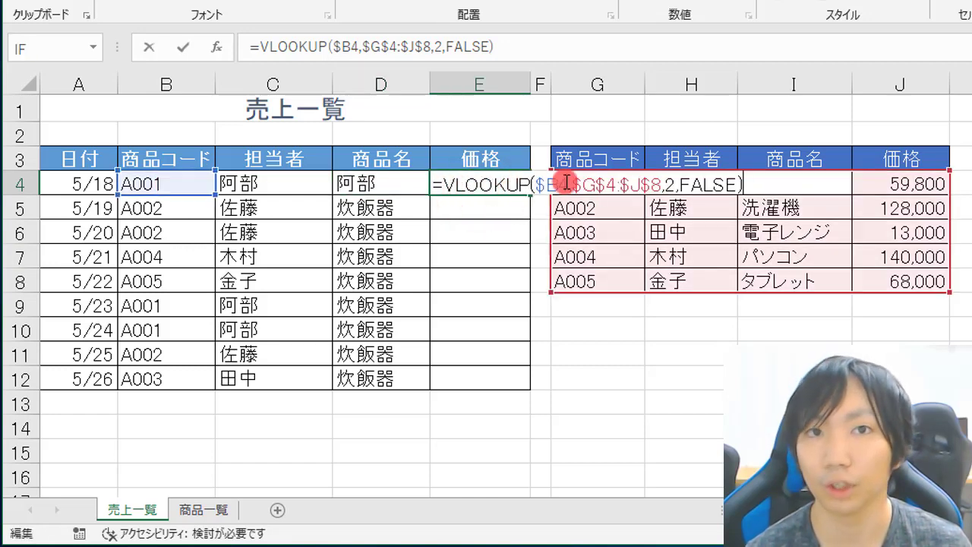
pyautogui.click(414, 191)
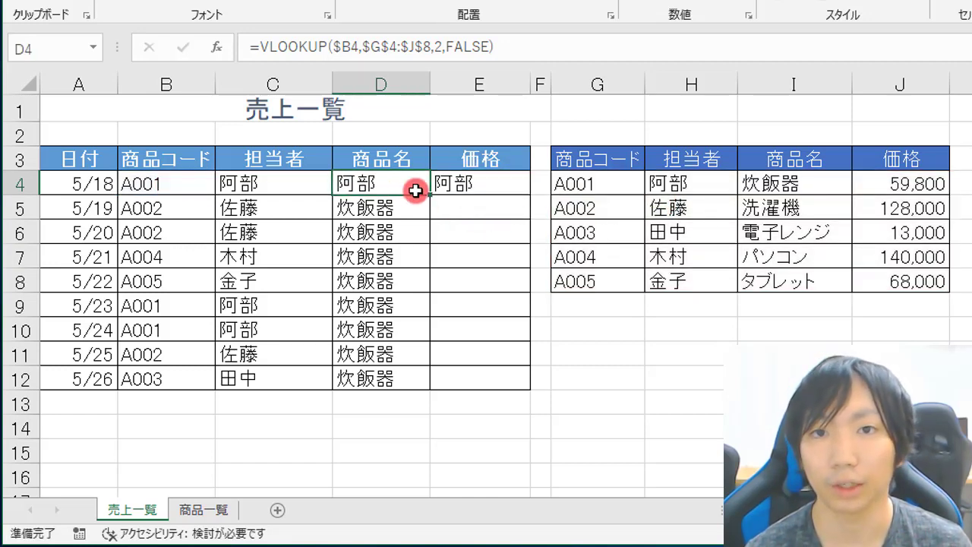
# Fill D4's lookup down to D12 and inspect the $B references in D5–D8
pyautogui.doubleClick(430, 197)
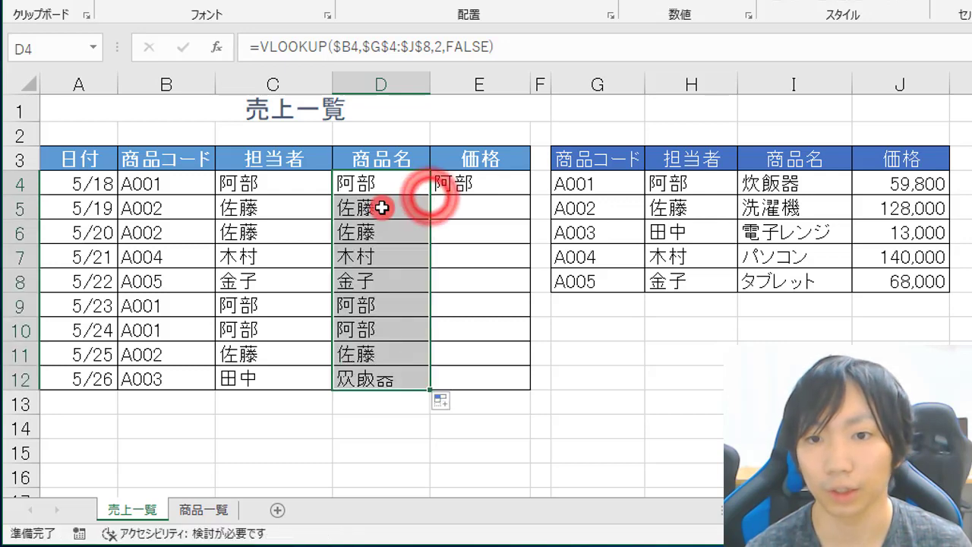
pyautogui.click(388, 206)
pyautogui.doubleClick(402, 206)
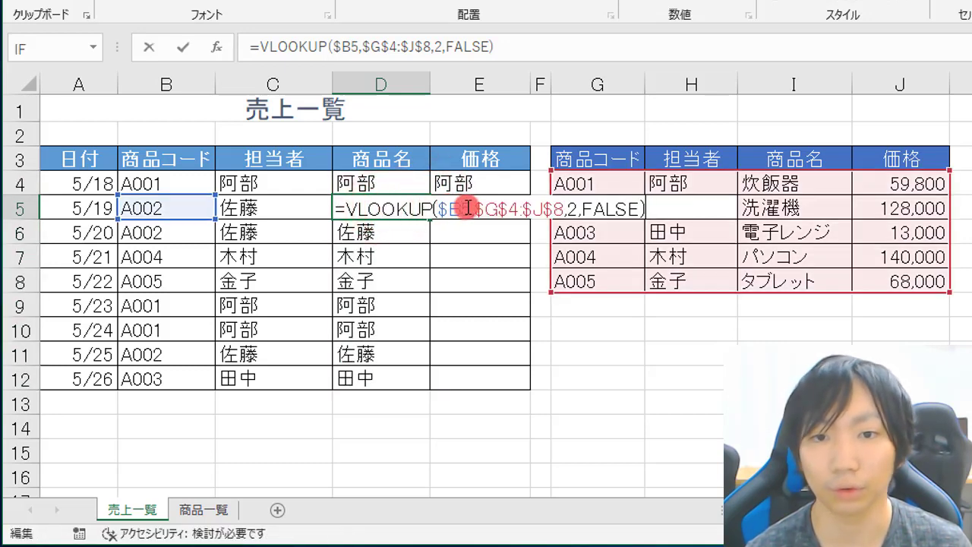
pyautogui.click(379, 187)
pyautogui.click(373, 230)
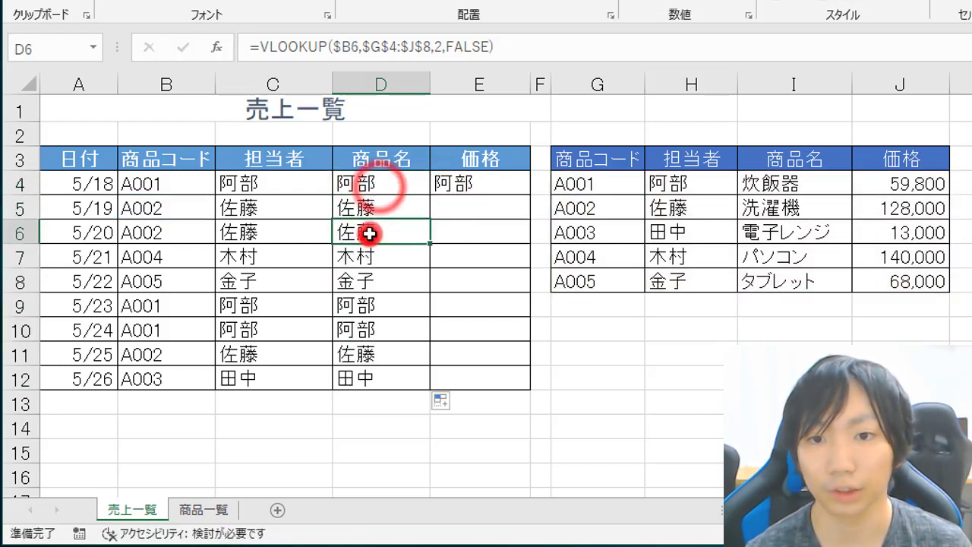
pyautogui.doubleClick(380, 232)
pyautogui.click(459, 234)
pyautogui.click(384, 252)
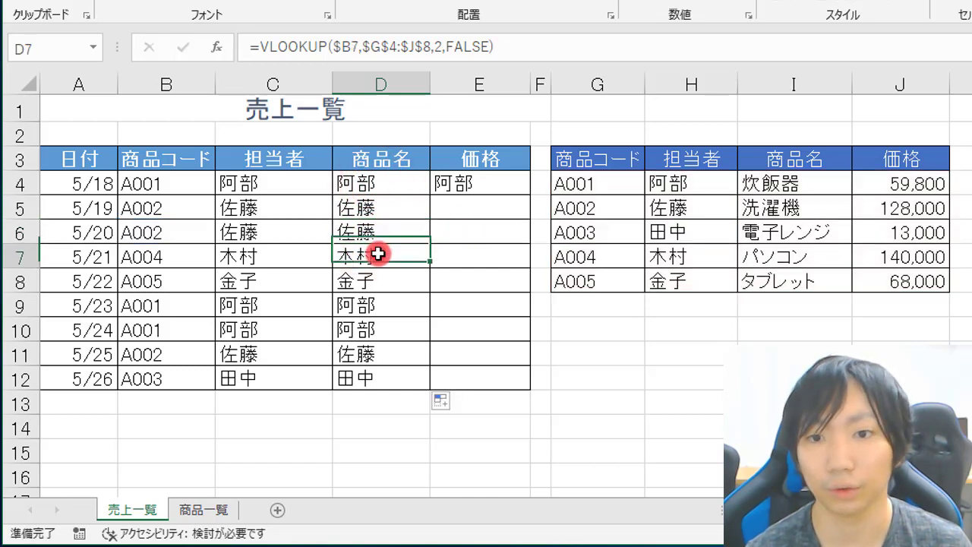
pyautogui.doubleClick(388, 259)
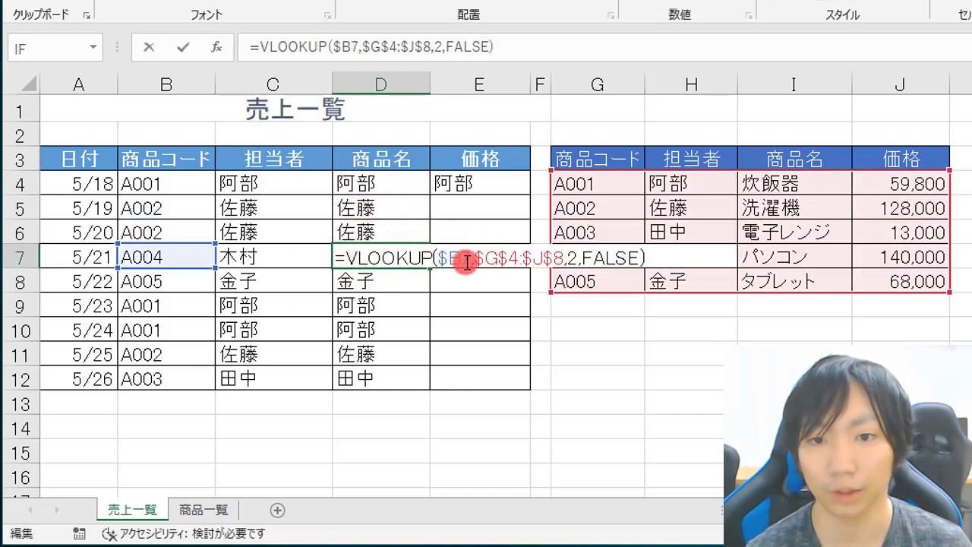
pyautogui.click(392, 295)
pyautogui.doubleClick(399, 287)
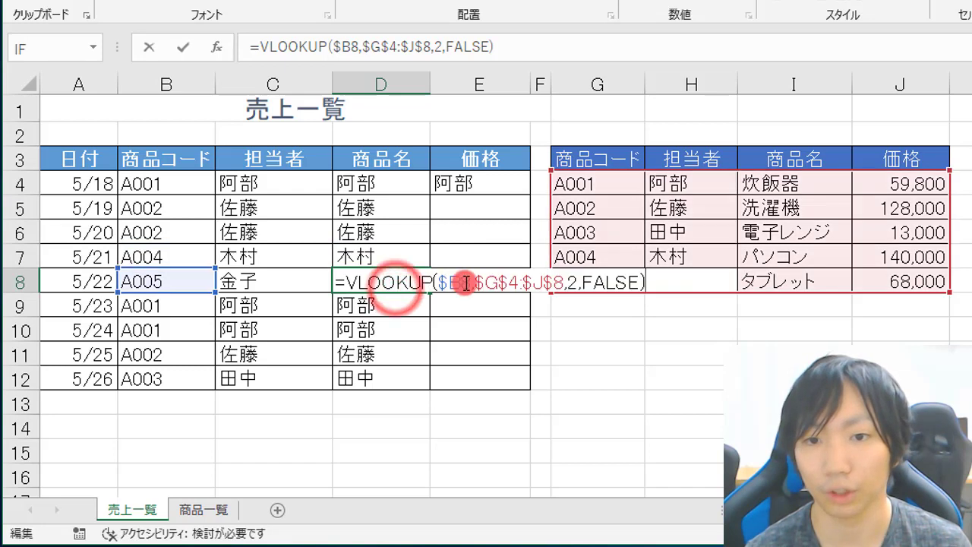
# Review the filled column D results and D4's formula arguments, leaving them unchanged
pyautogui.moveTo(357, 183); pyautogui.dragTo(349, 370)
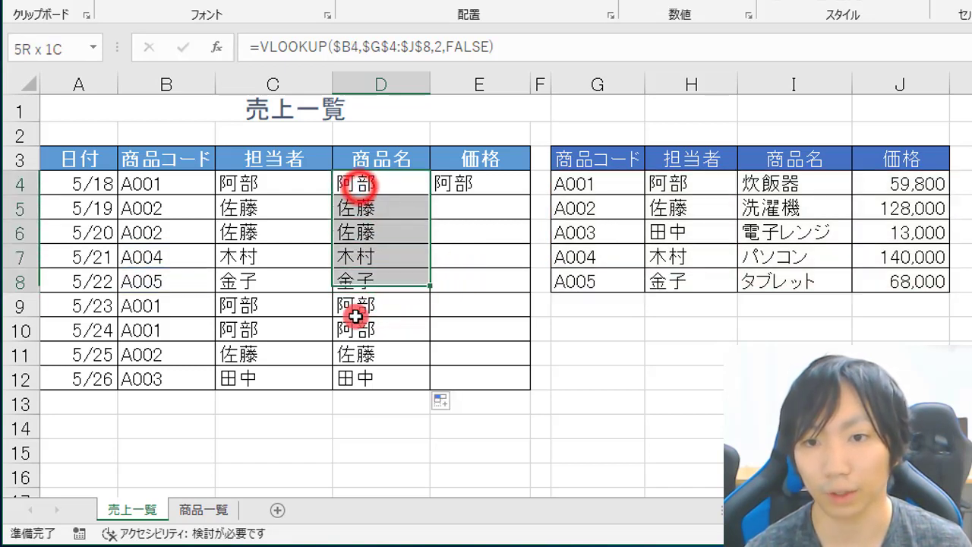
pyautogui.click(380, 187)
pyautogui.doubleClick(380, 188)
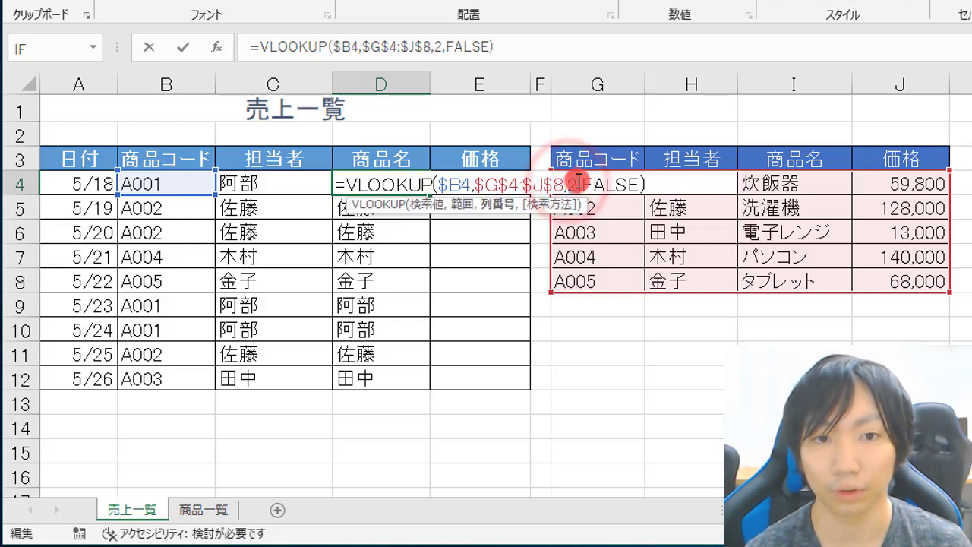
pyautogui.hotkey('ctrl', 'Return')
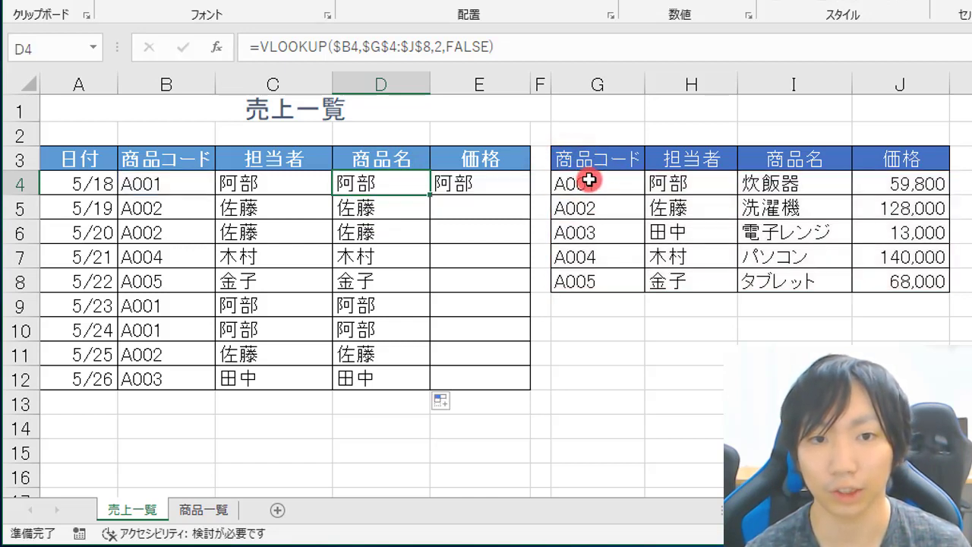
# Check the product table headers, change D4's column index to 3, and fill down to D12
pyautogui.click(597, 160)
pyautogui.click(695, 160)
pyautogui.click(764, 159)
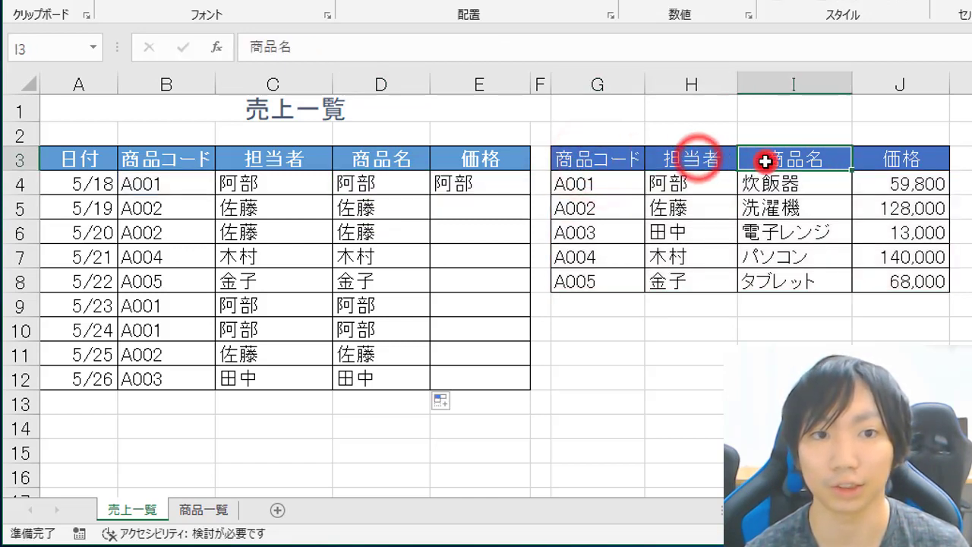
pyautogui.doubleClick(354, 189)
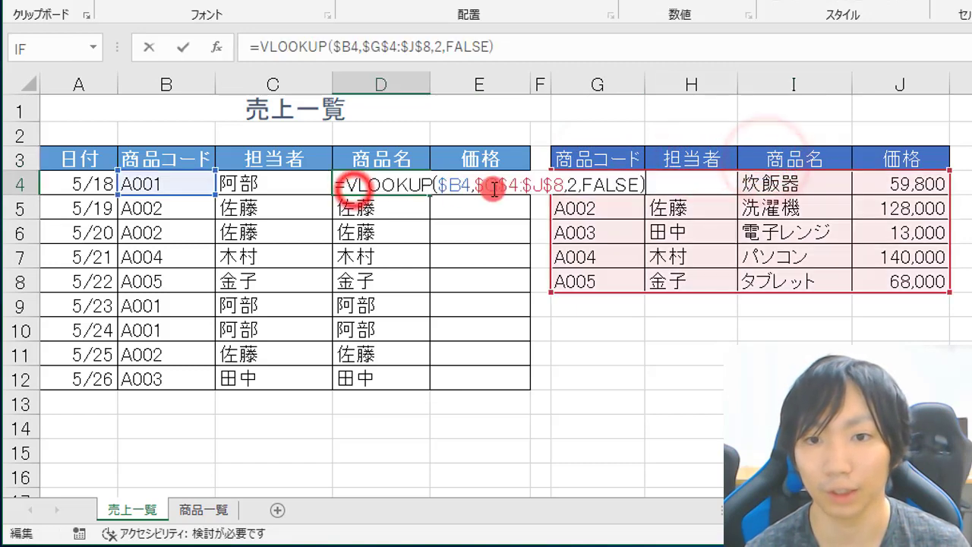
pyautogui.click(590, 189)
pyautogui.press('BackSpace')
pyautogui.write('3')
pyautogui.press('Return')
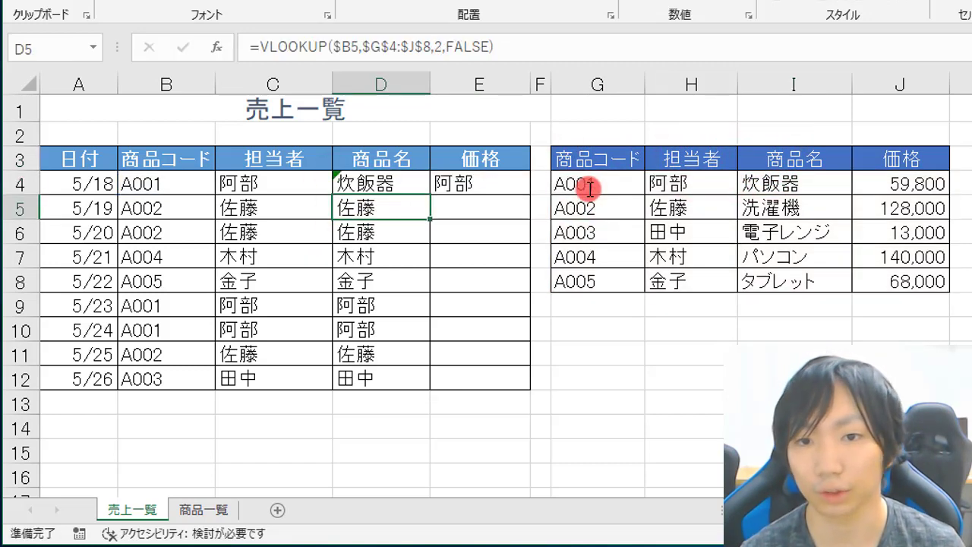
pyautogui.click(408, 183)
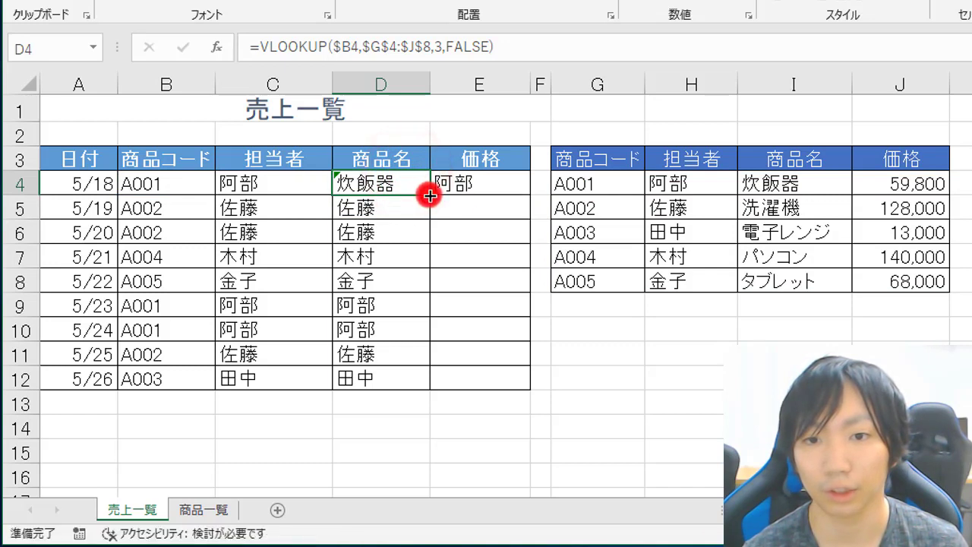
pyautogui.doubleClick(430, 195)
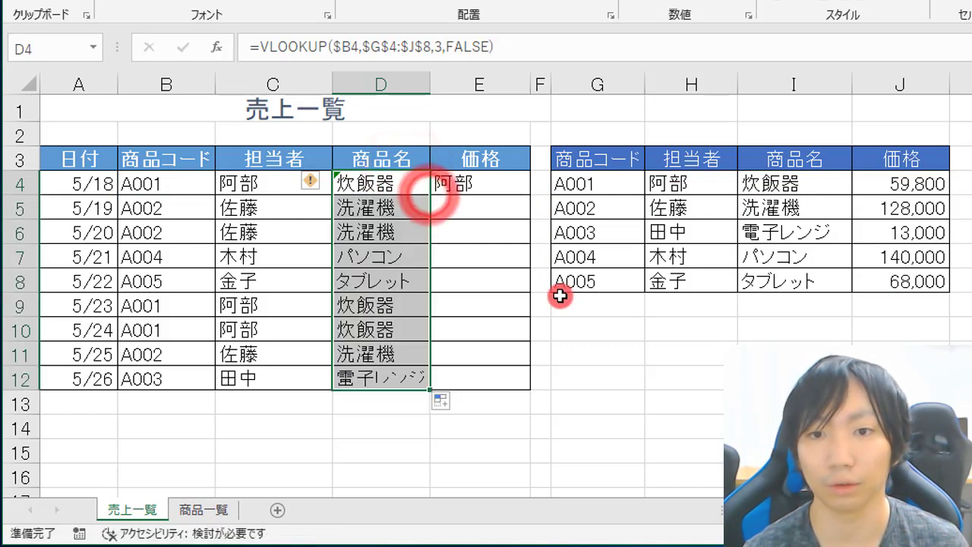
# Change E4's column index to 4 and fill the prices down to E12
pyautogui.click(487, 183)
pyautogui.doubleClick(487, 184)
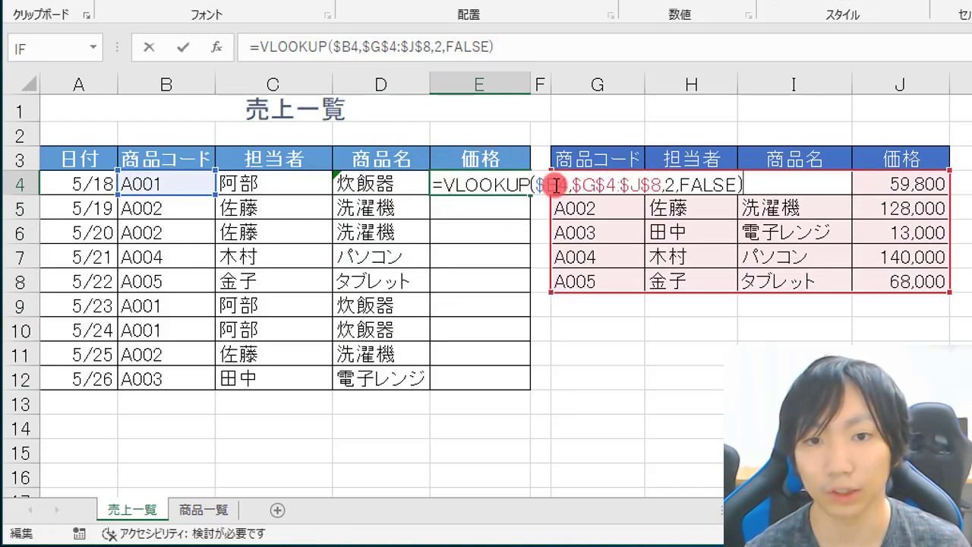
pyautogui.click(675, 183)
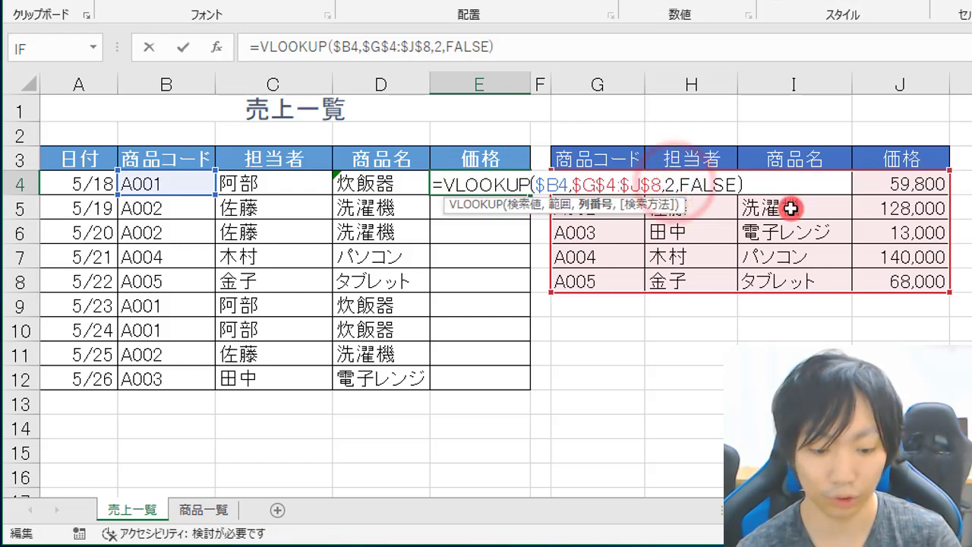
pyautogui.press('BackSpace')
pyautogui.write('4')
pyautogui.press('Return')
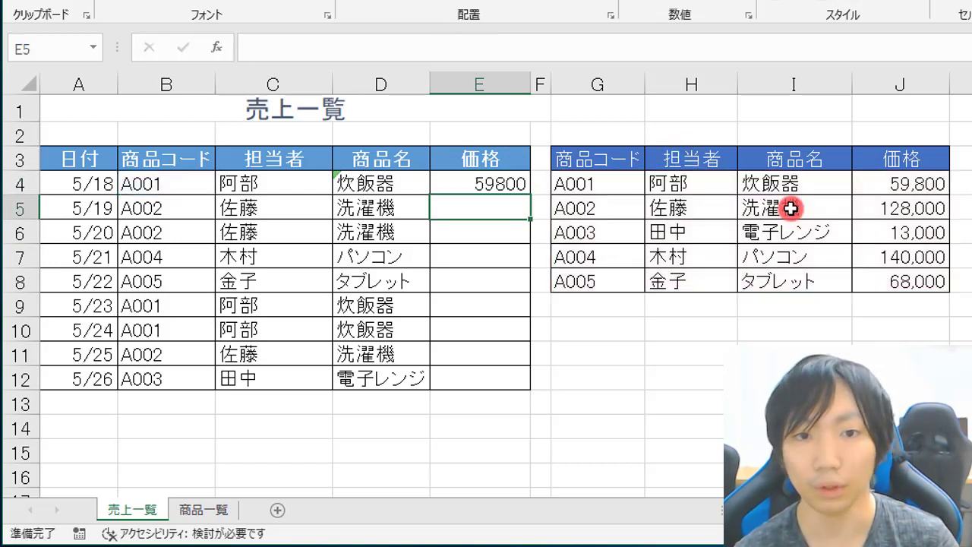
pyautogui.click(503, 174)
pyautogui.doubleClick(530, 195)
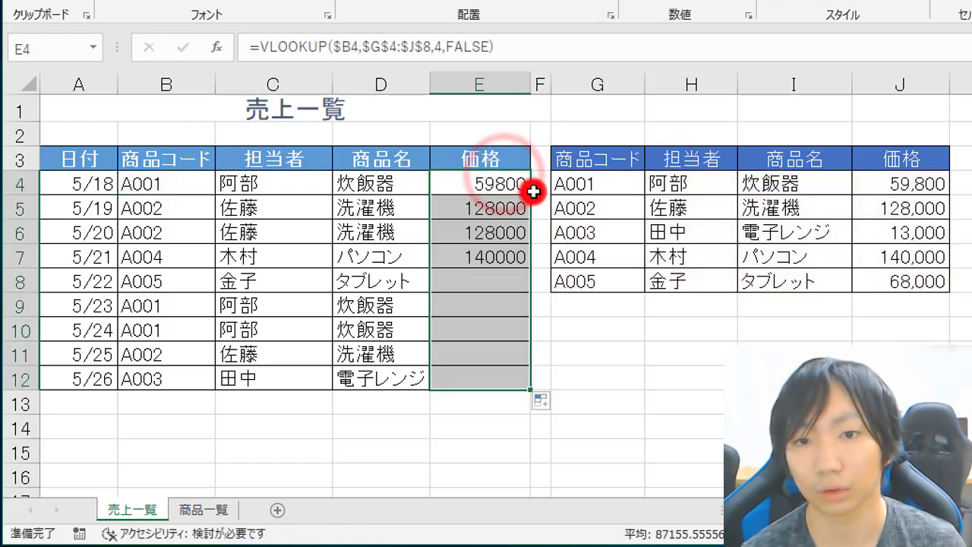
pyautogui.click(250, 192)
# Change C4's lookup reference to row-locked B$4 and copy it right into D4:E4
pyautogui.doubleClick(255, 184)
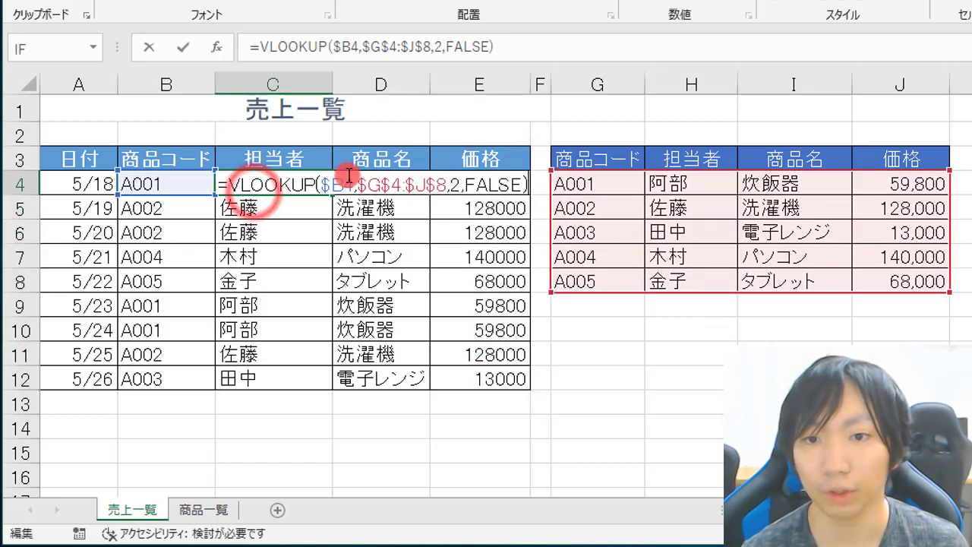
pyautogui.press('F4')
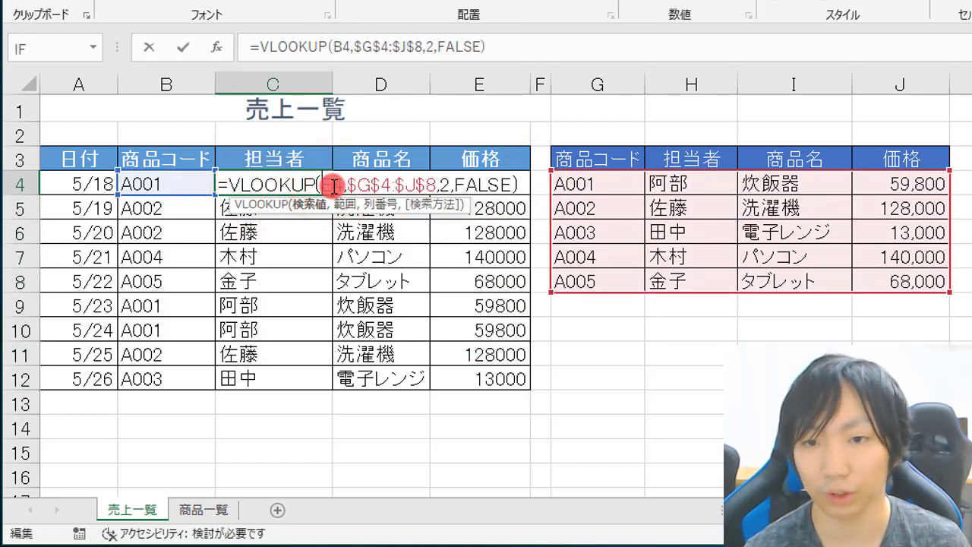
pyautogui.press('F4')
pyautogui.press('F4')
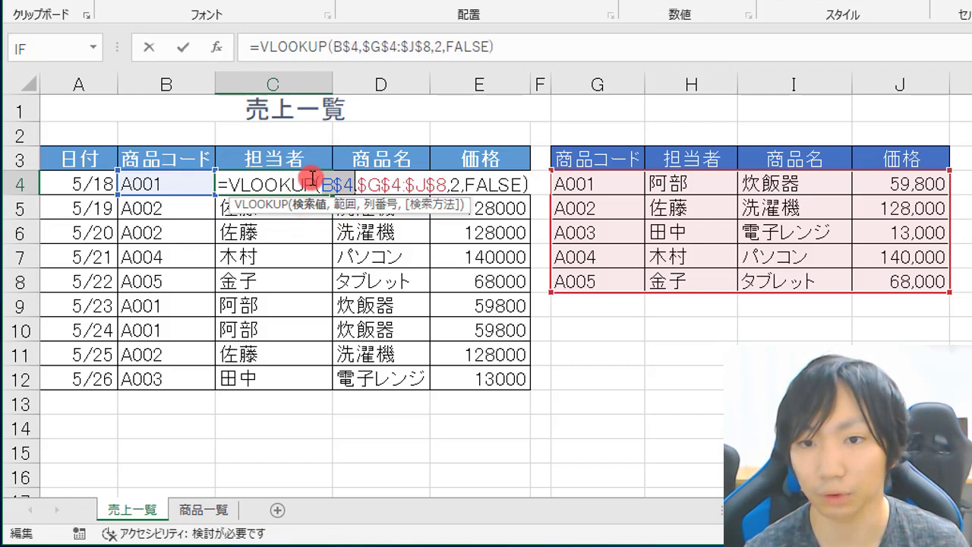
pyautogui.press('Return')
pyautogui.click(191, 183)
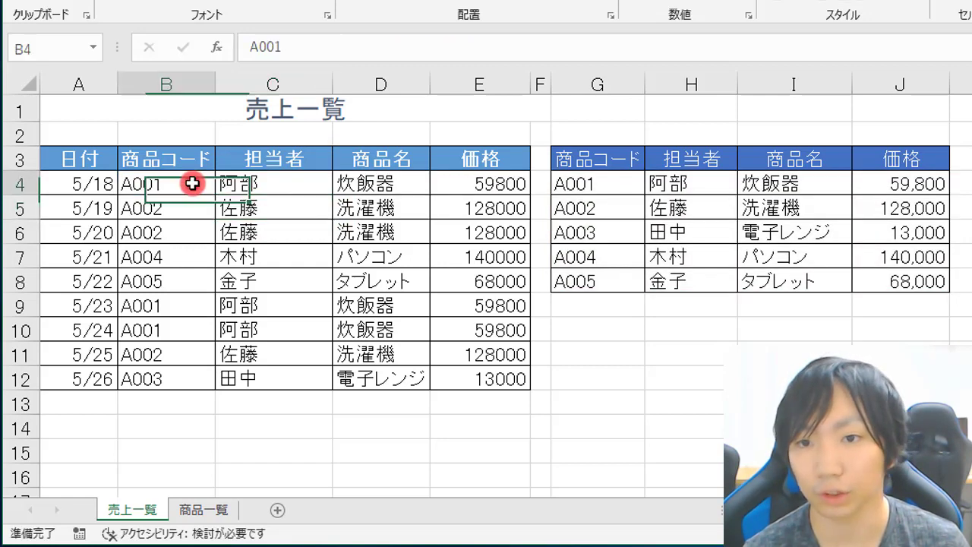
pyautogui.click(260, 194)
pyautogui.moveTo(332, 195); pyautogui.dragTo(532, 189)
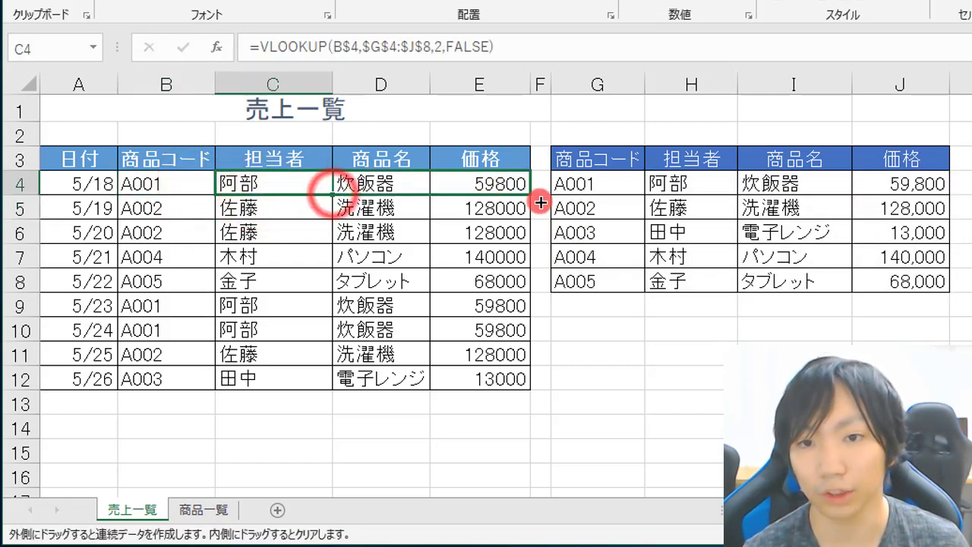
# Inspect the shifted references in D4's and E4's copied formulas
pyautogui.click(392, 185)
pyautogui.doubleClick(393, 185)
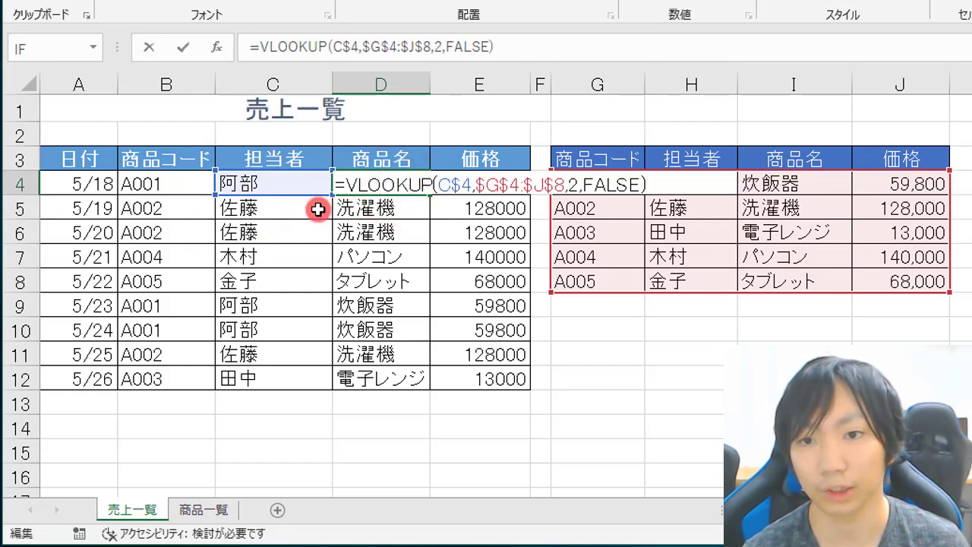
pyautogui.click(474, 186)
pyautogui.doubleClick(487, 186)
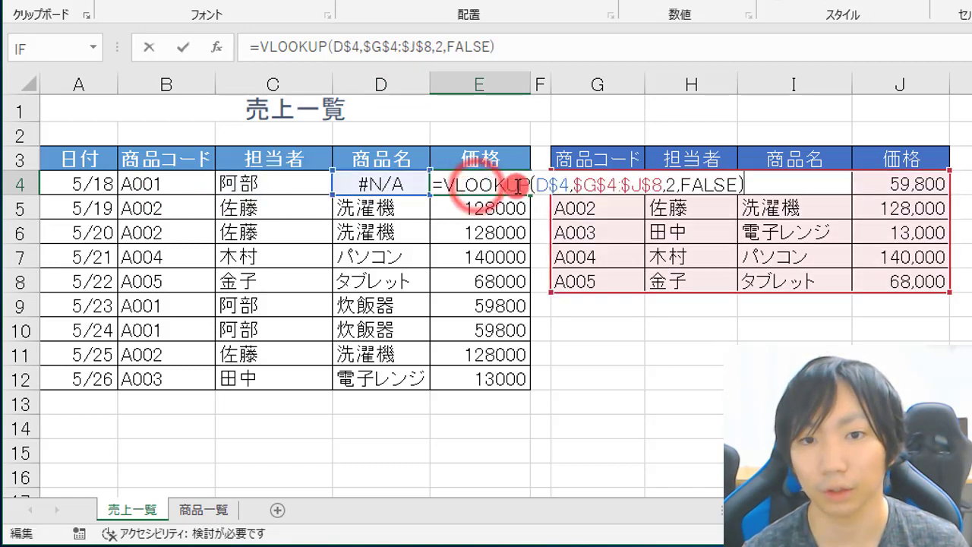
pyautogui.press('Escape')
# Fill D4 down to D12 and inspect D9's formula showing #N/A
pyautogui.click(398, 185)
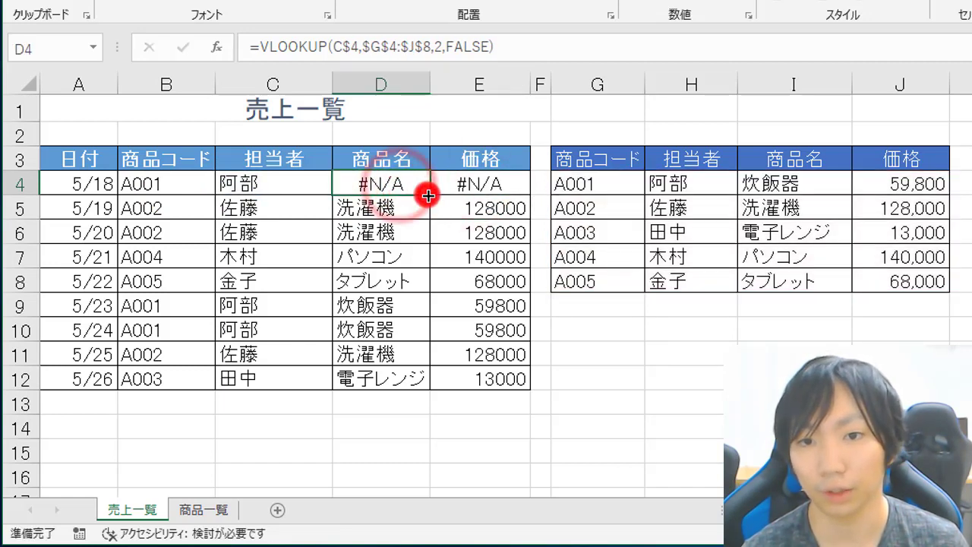
pyautogui.doubleClick(429, 195)
pyautogui.click(362, 308)
pyautogui.doubleClick(363, 308)
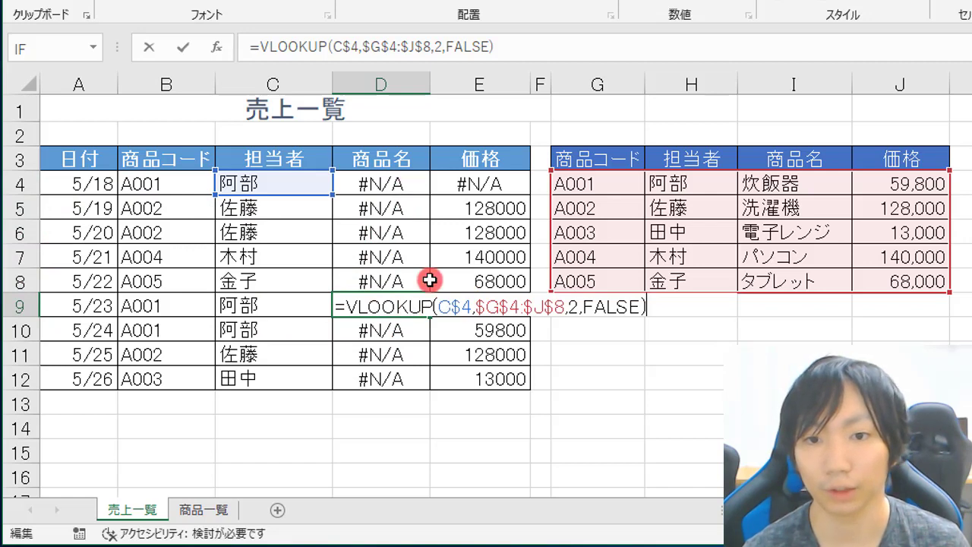
pyautogui.press('Escape')
pyautogui.click(358, 183)
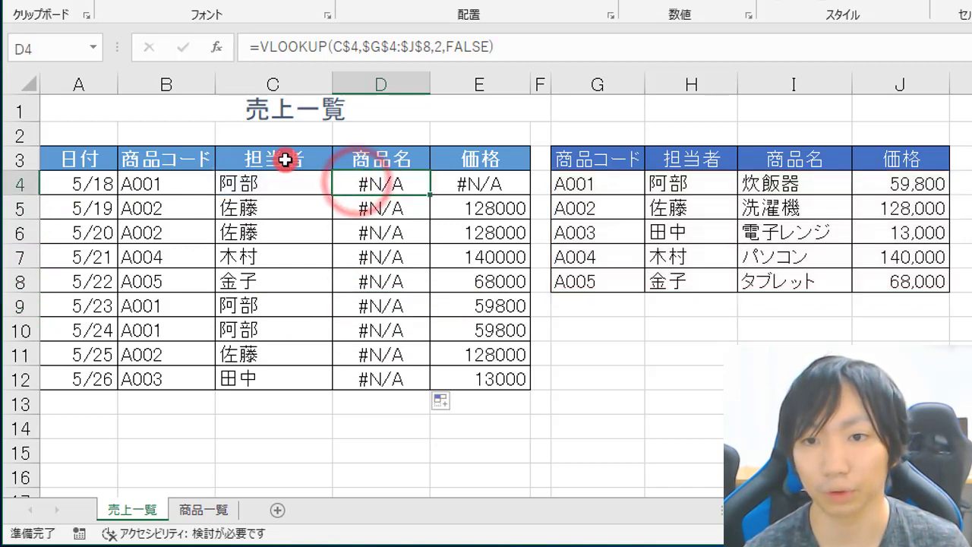
# Restore C4's lookup reference to $B4 and copy it right into D4:E4
pyautogui.doubleClick(282, 185)
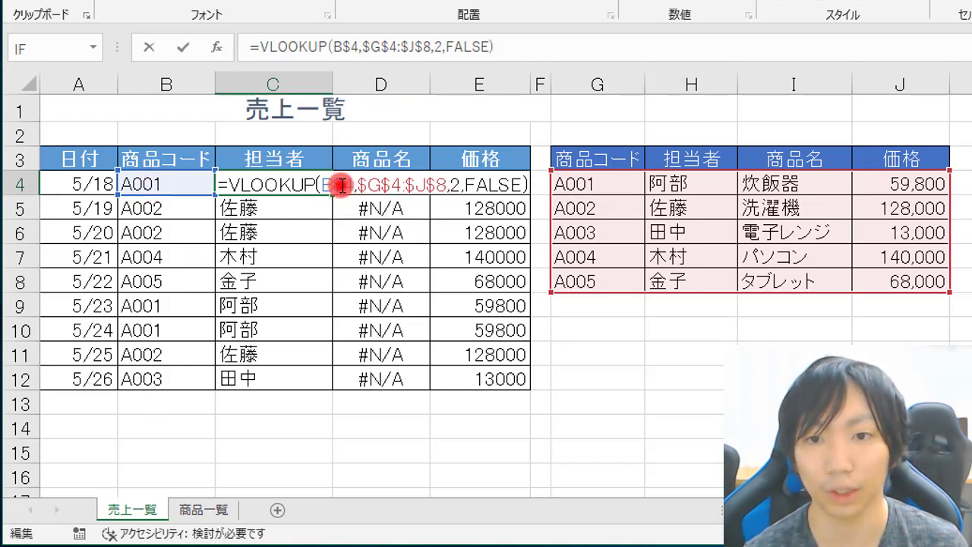
pyautogui.press('F4')
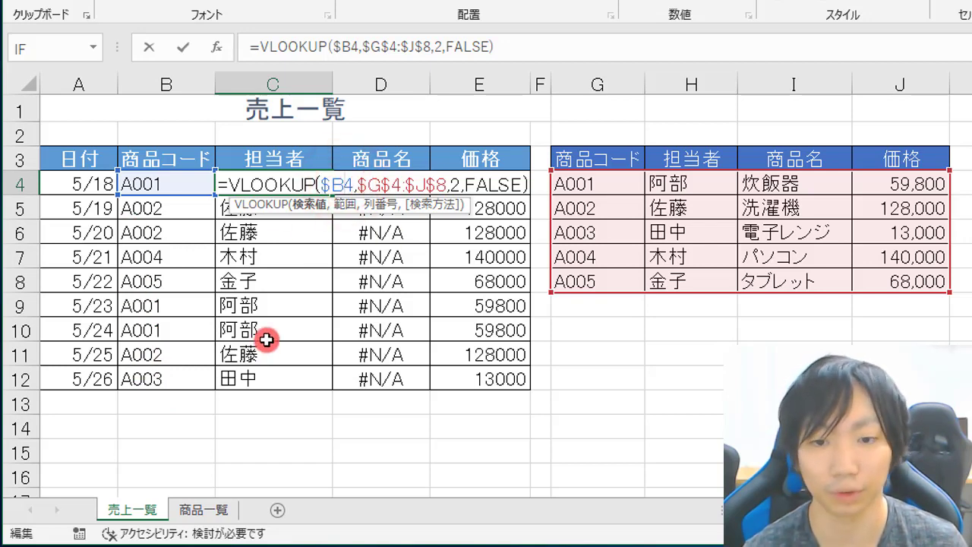
pyautogui.press('Return')
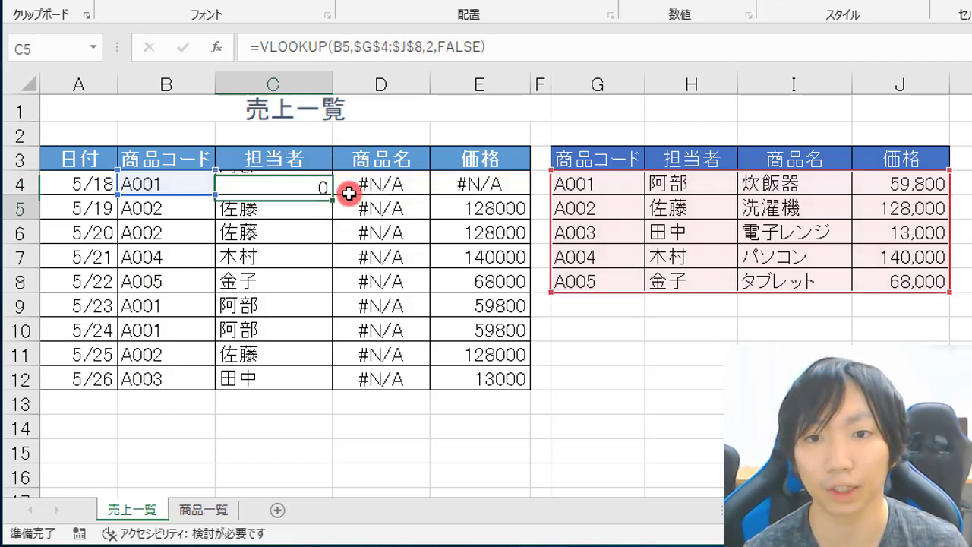
pyautogui.click(325, 184)
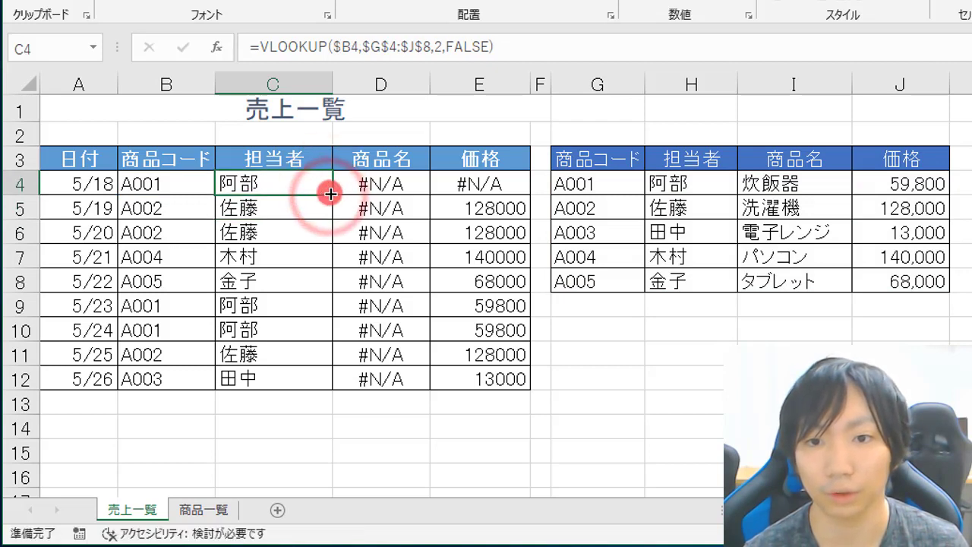
pyautogui.moveTo(329, 191); pyautogui.dragTo(516, 190)
# Fill D4's formula down to D12, showing staff names
pyautogui.click(412, 183)
pyautogui.doubleClick(428, 196)
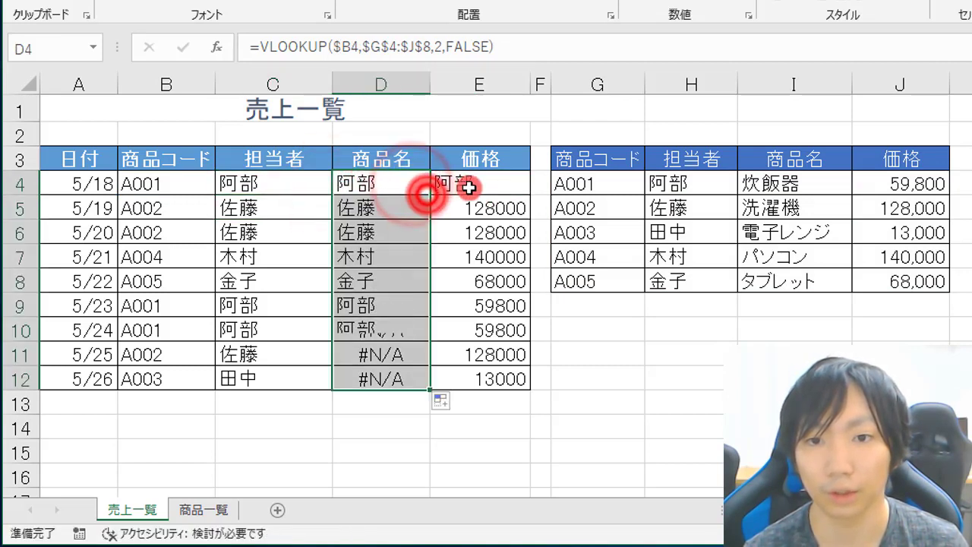
pyautogui.click(448, 188)
pyautogui.click(414, 189)
# Change D4's column index to 3 so it shows 炊飯器
pyautogui.doubleClick(414, 190)
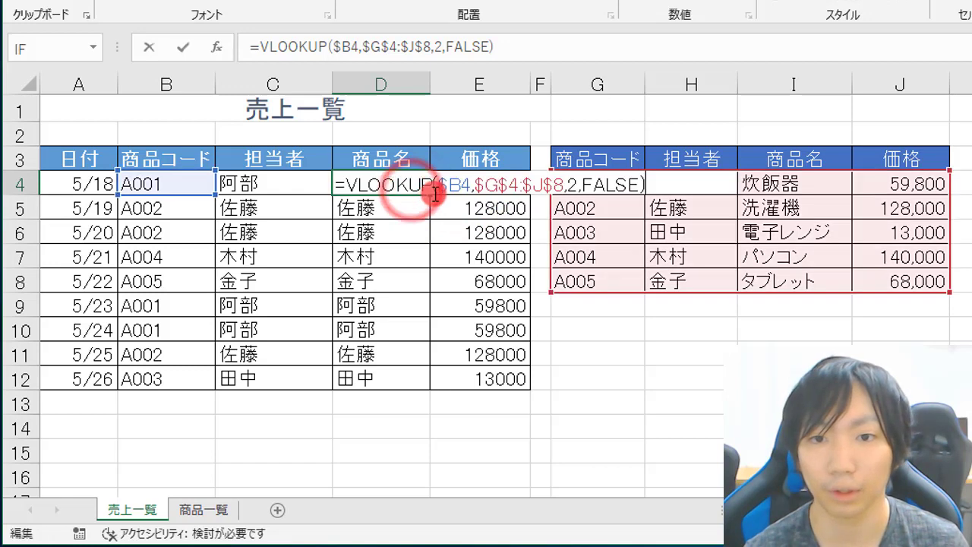
pyautogui.click(573, 185)
pyautogui.press('BackSpace')
pyautogui.write('3')
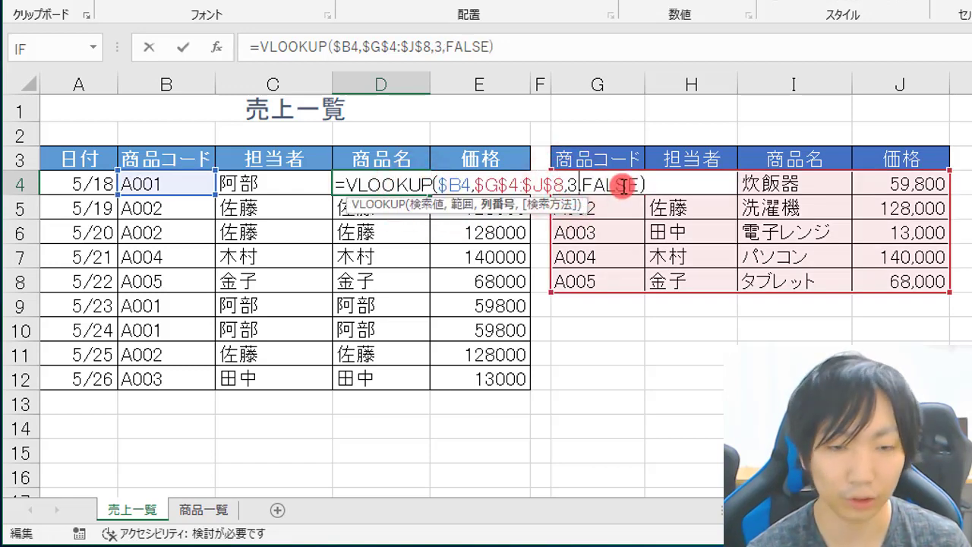
pyautogui.press('Return')
pyautogui.click(455, 186)
pyautogui.doubleClick(473, 187)
# Set E4's column index to 4, then fill D4 and E4 down to row 12
pyautogui.click(675, 186)
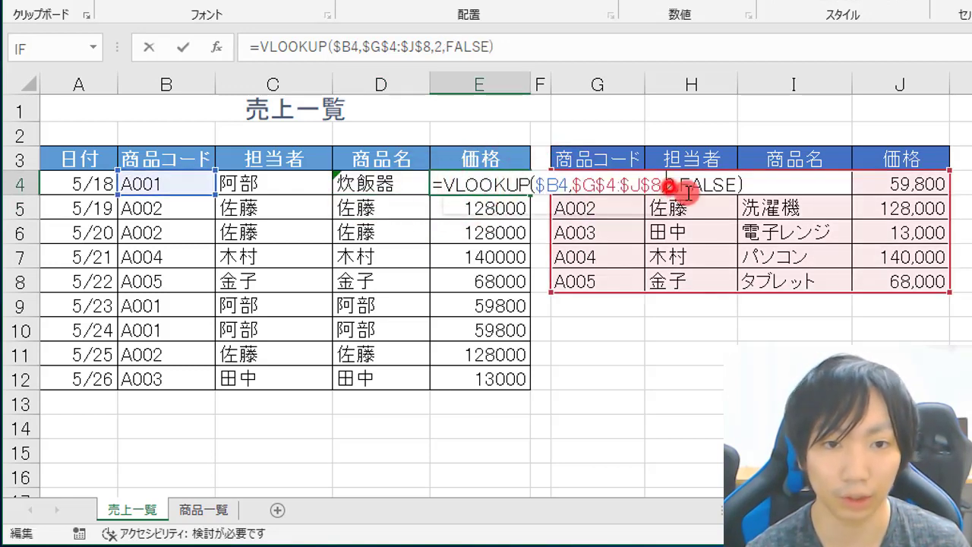
pyautogui.press('BackSpace')
pyautogui.write('4')
pyautogui.press('Return')
pyautogui.click(426, 189)
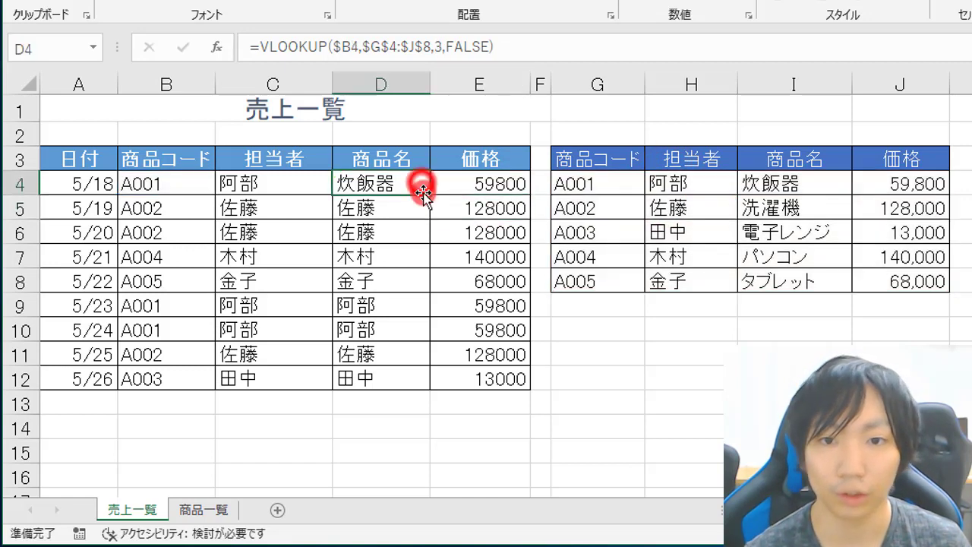
pyautogui.doubleClick(430, 196)
pyautogui.click(494, 189)
pyautogui.doubleClick(530, 194)
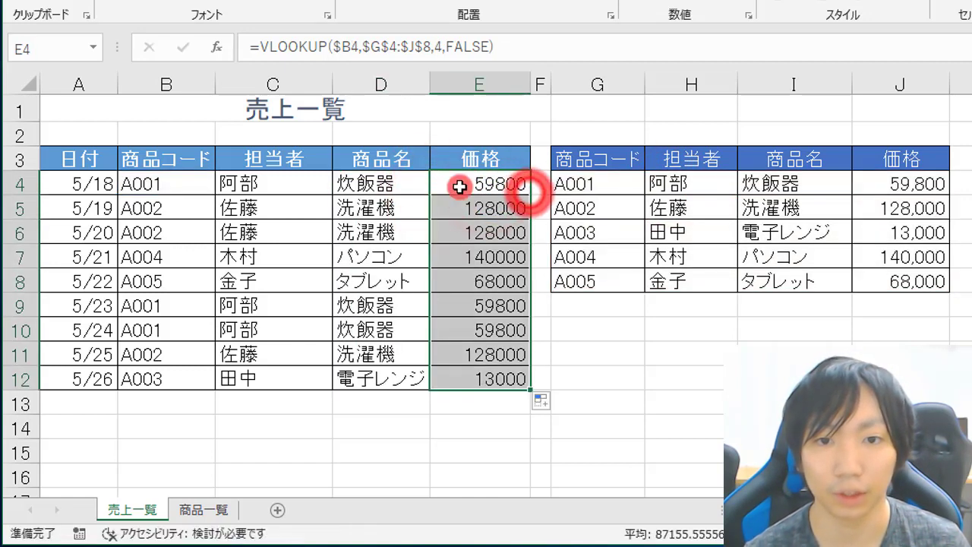
# Review D4's finished lookup formula without changing it
pyautogui.click(397, 189)
pyautogui.doubleClick(407, 187)
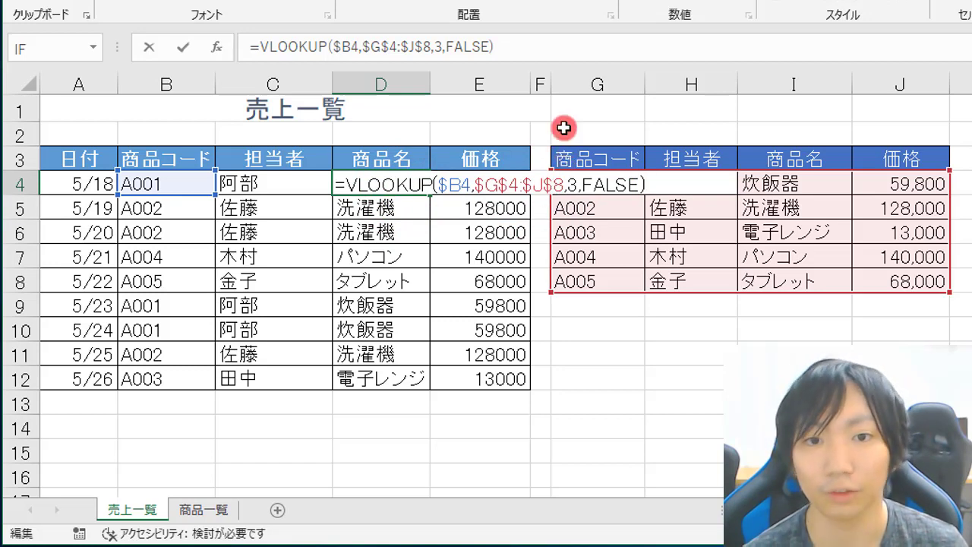
pyautogui.press('Escape')
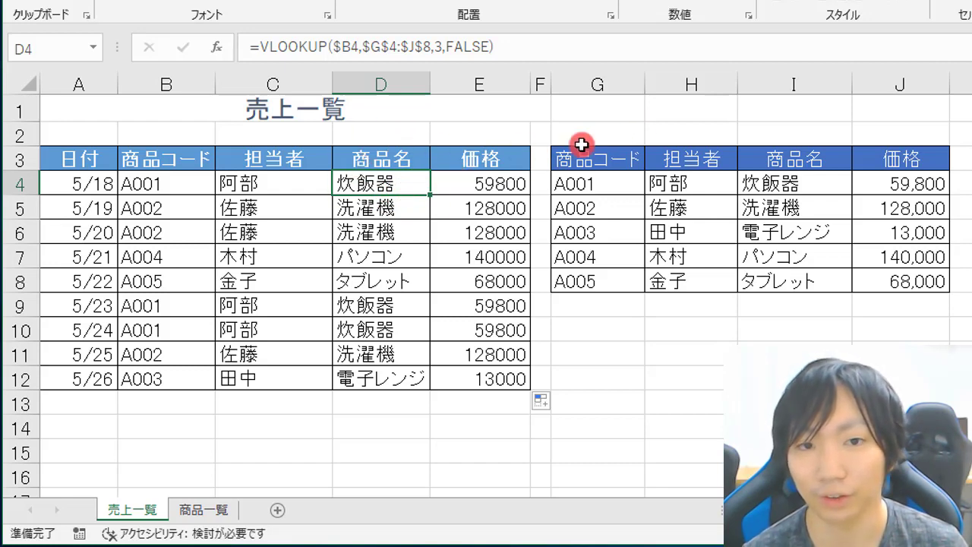
pyautogui.click(667, 133)
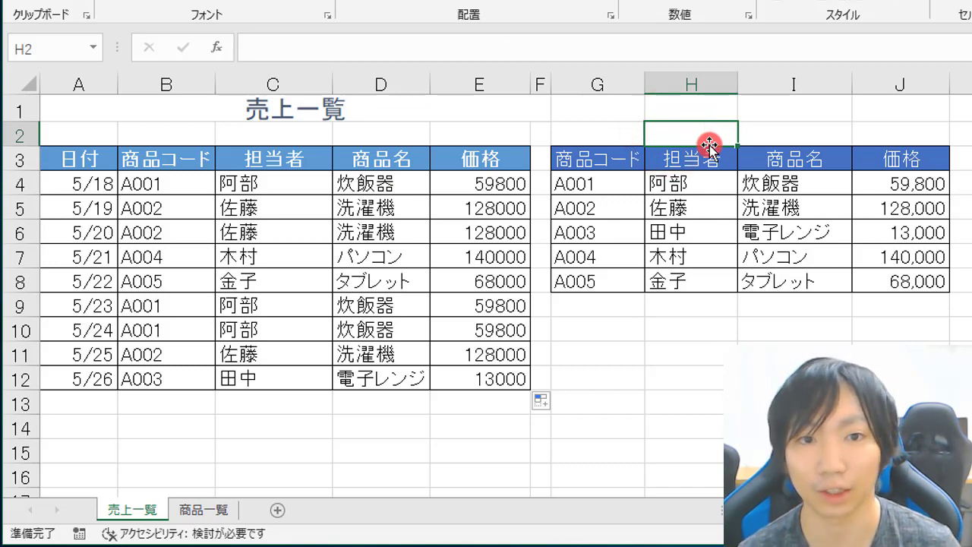
# Enter helper column numbers 2, 3 and 4 in H2:J2
pyautogui.write('2')
pyautogui.press('Return')
pyautogui.press('Up')
pyautogui.press('Right')
pyautogui.write('3')
pyautogui.hotkey('ctrl', 'Return')
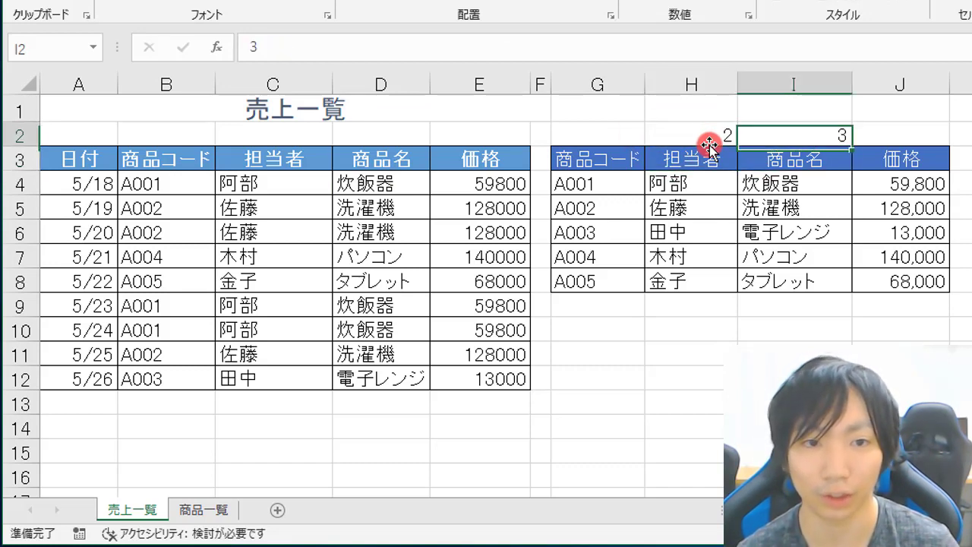
pyautogui.press('Right')
pyautogui.press('Return')
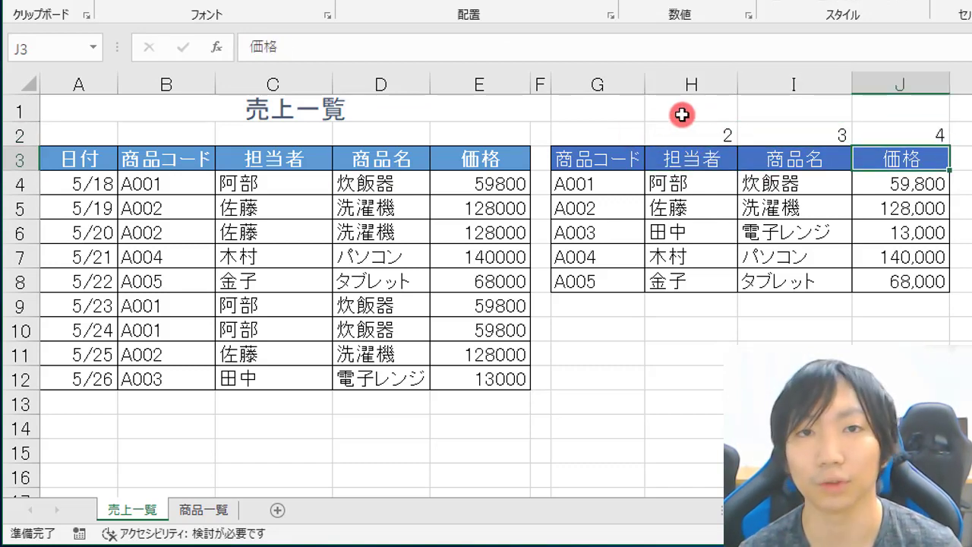
# Clear the old lookup formulas from C4:E12
pyautogui.click(300, 180)
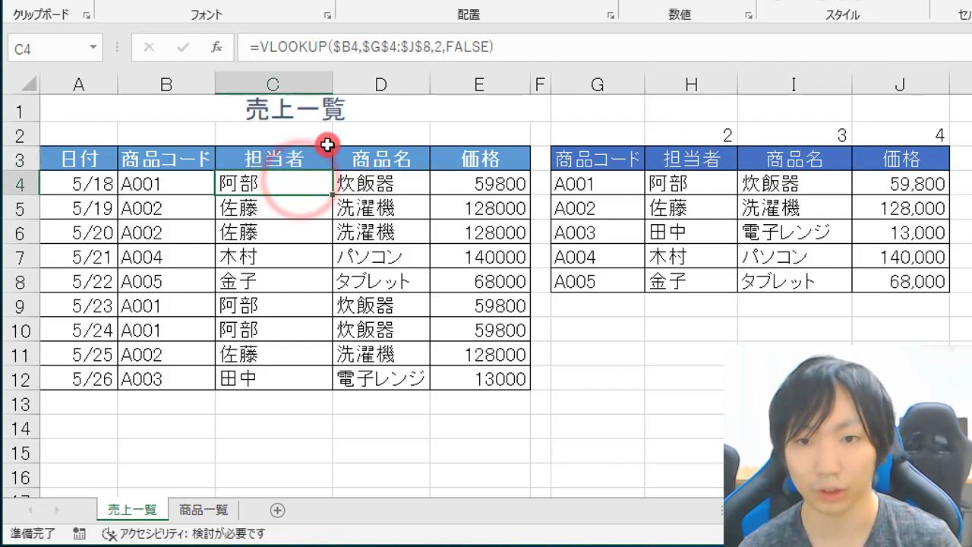
pyautogui.hotkey('shift', 'Right')
pyautogui.hotkey('shift', 'Right')
pyautogui.hotkey('shift', 'Down')
pyautogui.hotkey('shift', 'Down')
pyautogui.hotkey('shift', 'Down')
pyautogui.press('Delete')
pyautogui.click(327, 145)
pyautogui.press('Down')
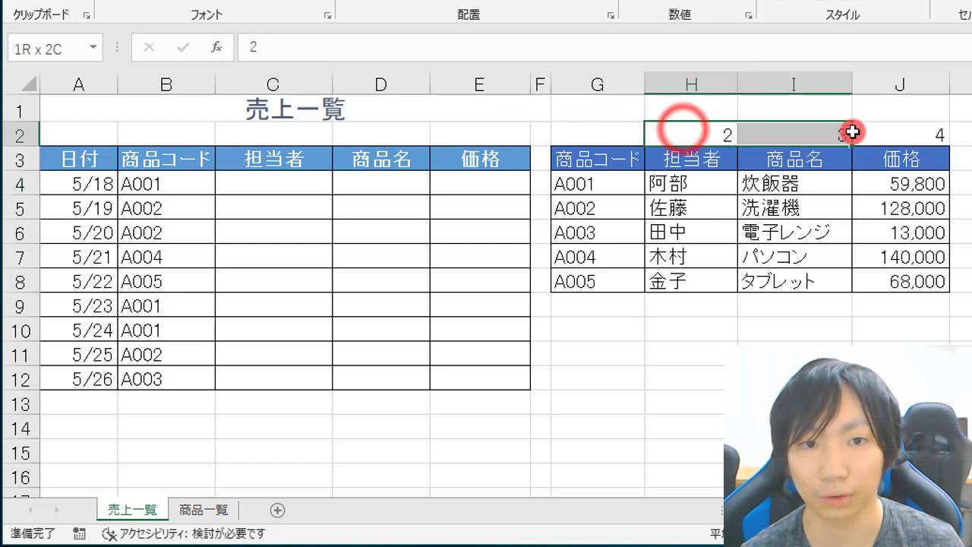
# Start a VLOOKUP in C4 with column-locked lookup value $B4
pyautogui.moveTo(682, 131); pyautogui.dragTo(903, 131)
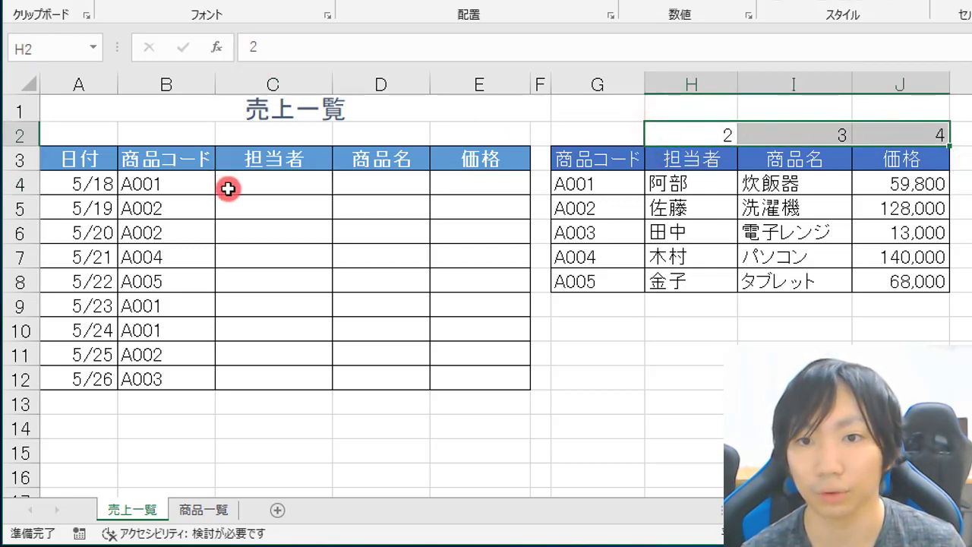
pyautogui.click(266, 182)
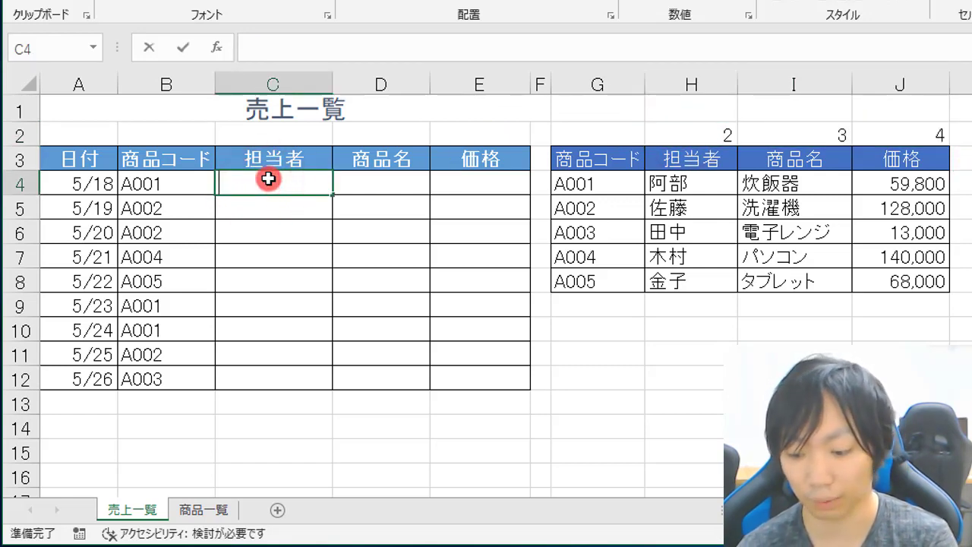
pyautogui.write('=vlo')
pyautogui.press('Tab')
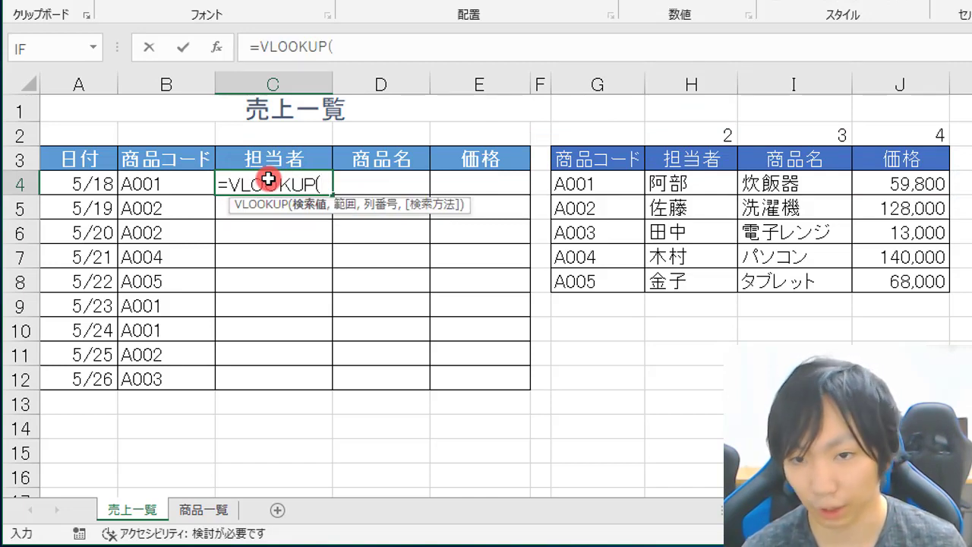
pyautogui.click(165, 184)
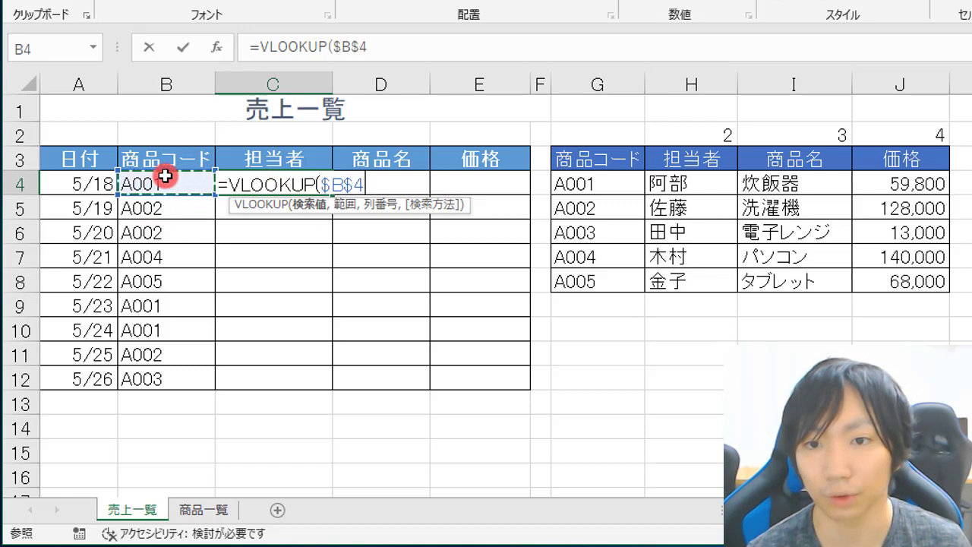
pyautogui.press('F4')
pyautogui.press('F4')
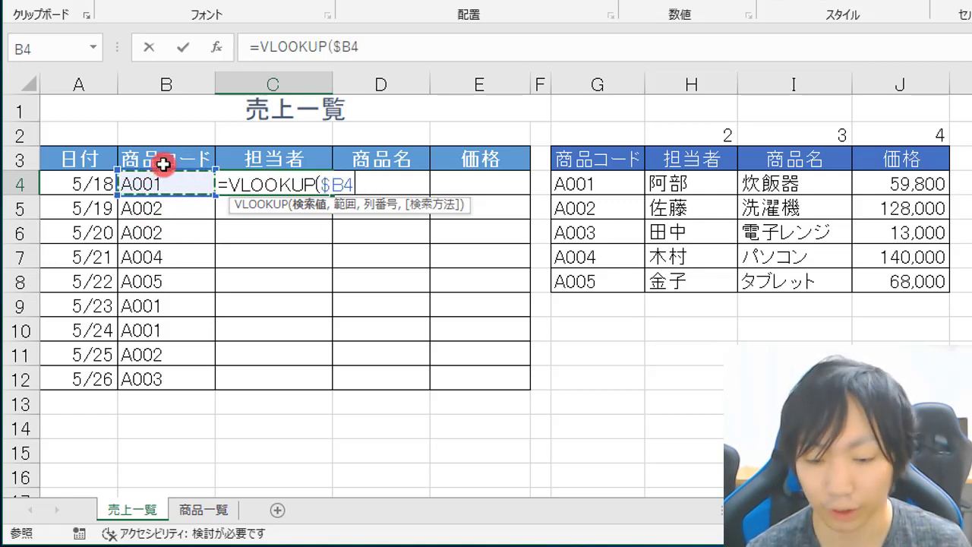
pyautogui.write(',')
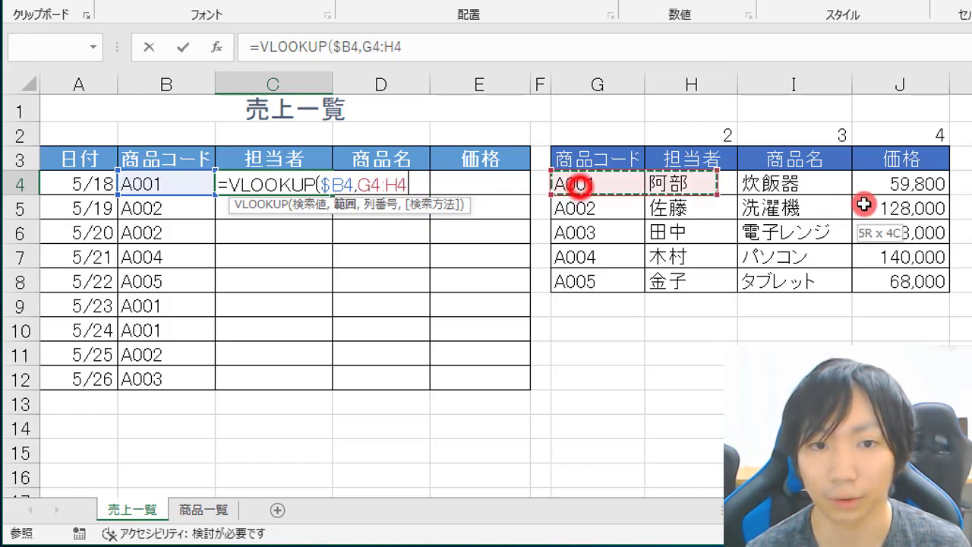
# Complete it with range $G$4:$J$8, column H$2 and exact-match FALSE
pyautogui.moveTo(579, 186); pyautogui.dragTo(903, 285)
pyautogui.press('F4')
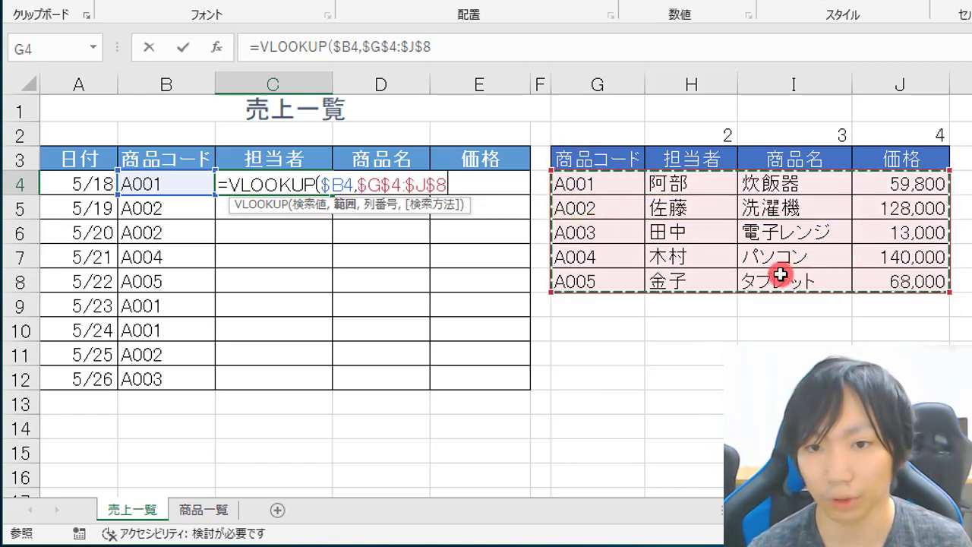
pyautogui.write(',H$2,')
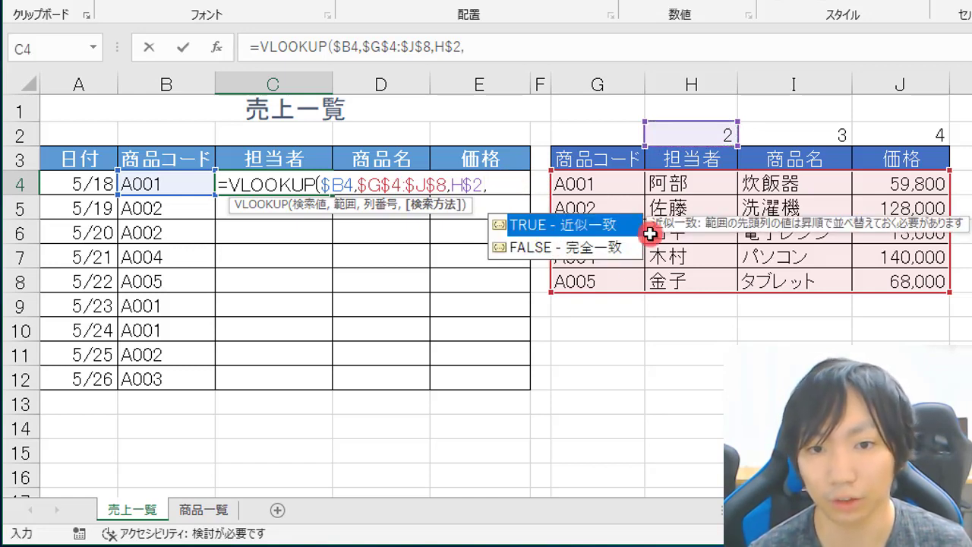
pyautogui.press('Down')
pyautogui.press('Tab')
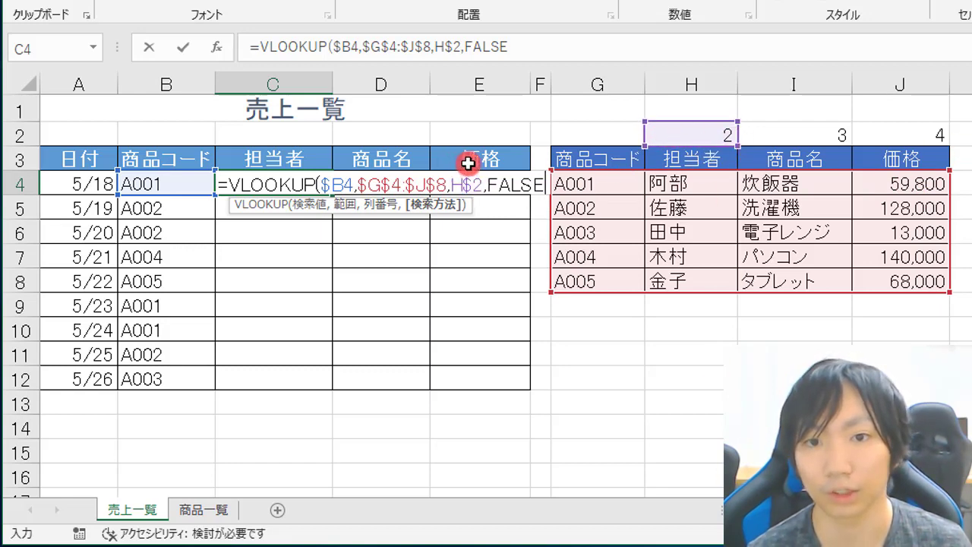
pyautogui.press('Return')
pyautogui.click(296, 188)
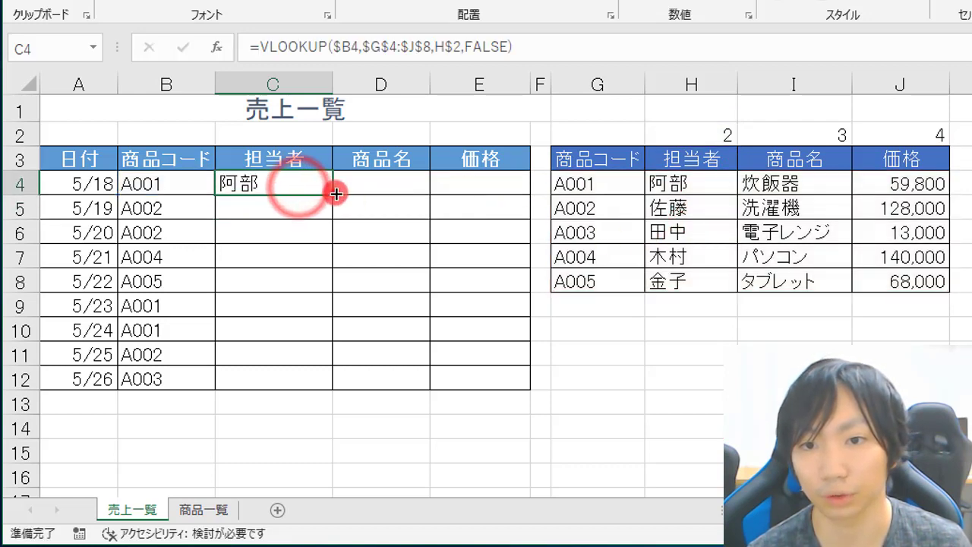
# Fill C4's lookup down to C12, copy it to D4:E4, and fill D and E down to row 12
pyautogui.doubleClick(333, 195)
pyautogui.click(300, 187)
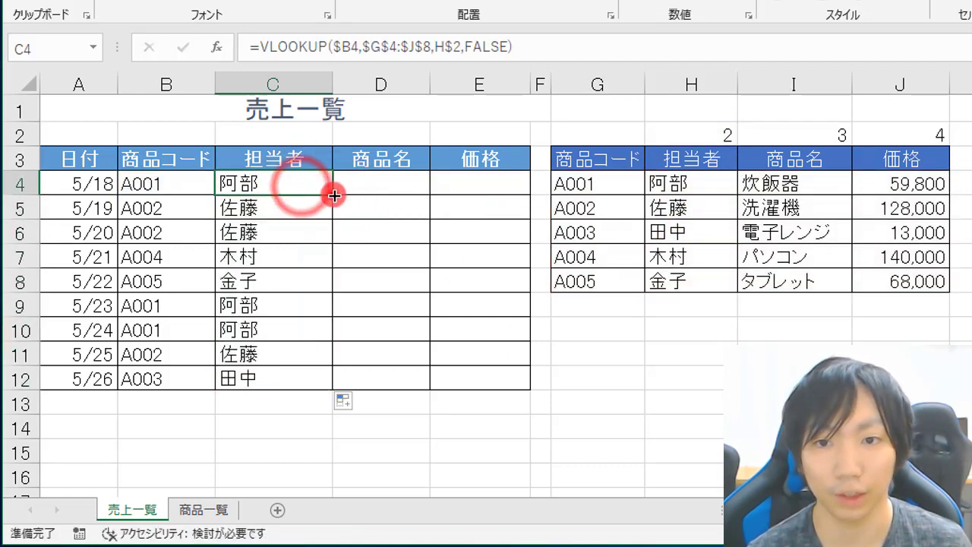
pyautogui.moveTo(333, 195); pyautogui.dragTo(496, 203)
pyautogui.click(373, 189)
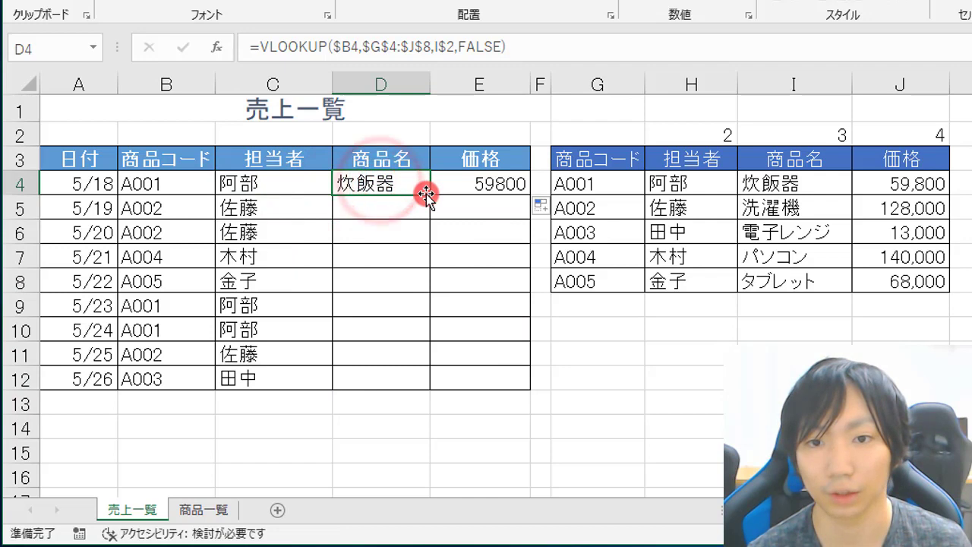
pyautogui.doubleClick(432, 196)
pyautogui.click(433, 191)
pyautogui.doubleClick(530, 195)
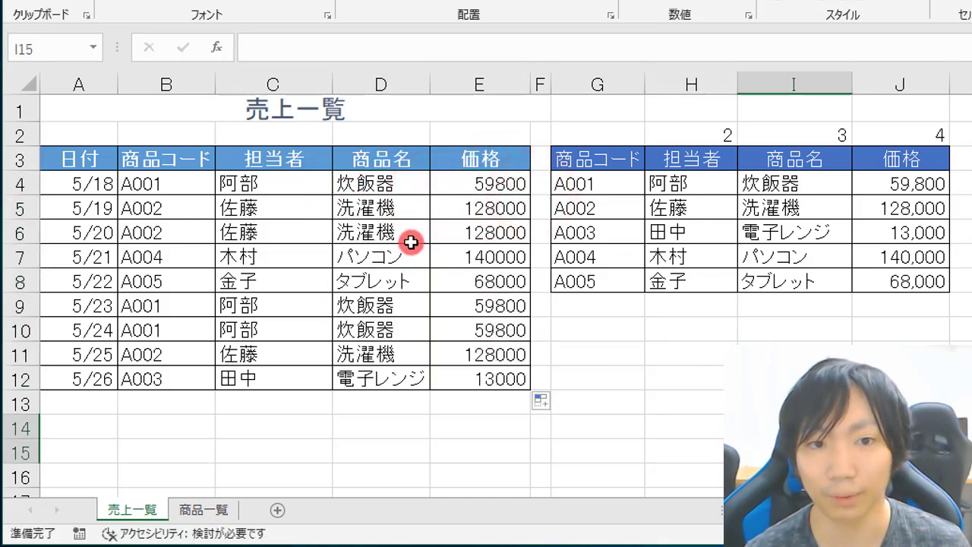
pyautogui.click(374, 234)
pyautogui.press('F2')
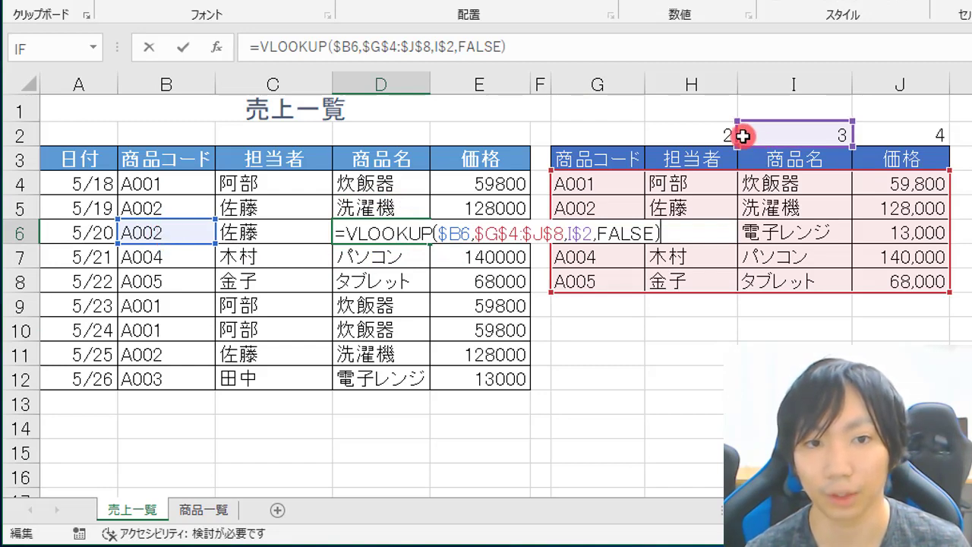
pyautogui.doubleClick(580, 234)
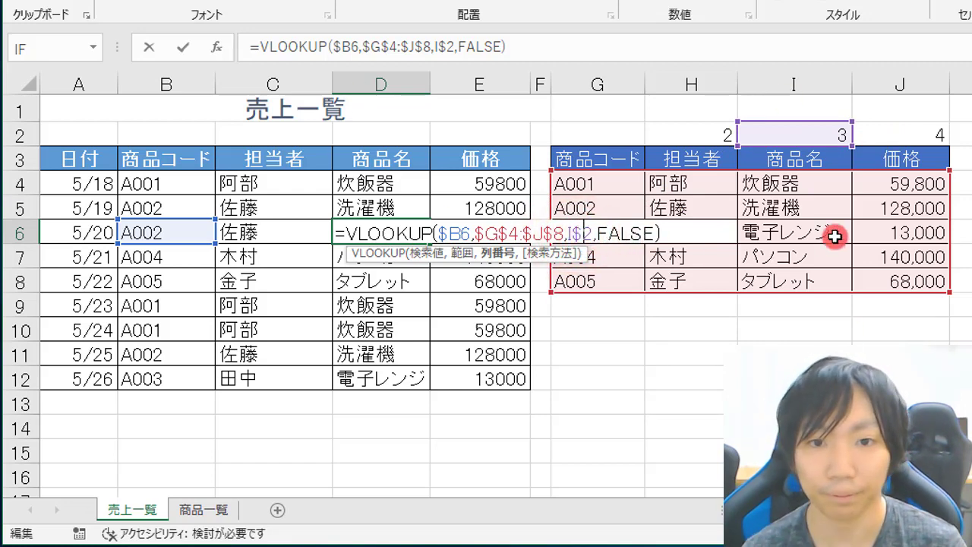
pyautogui.press('Return')
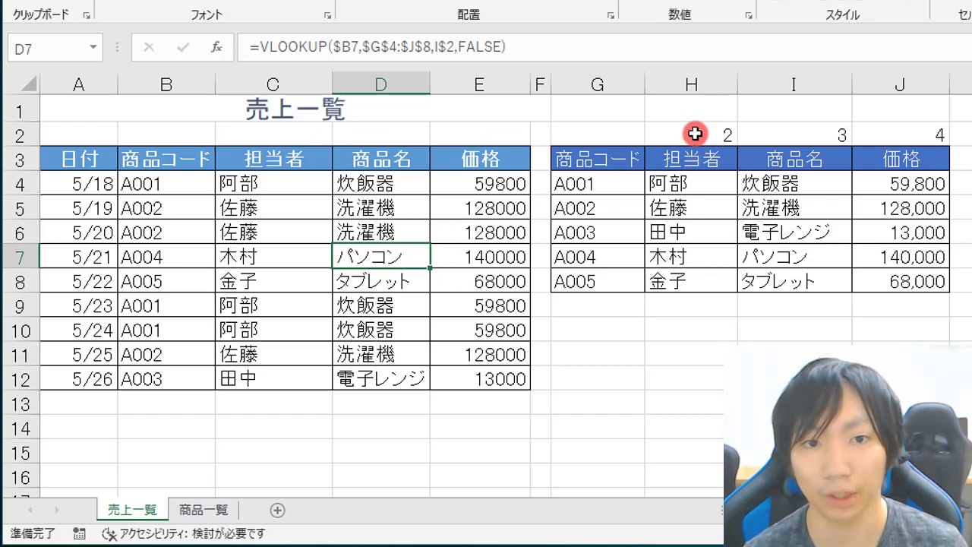
pyautogui.moveTo(695, 134); pyautogui.dragTo(883, 139)
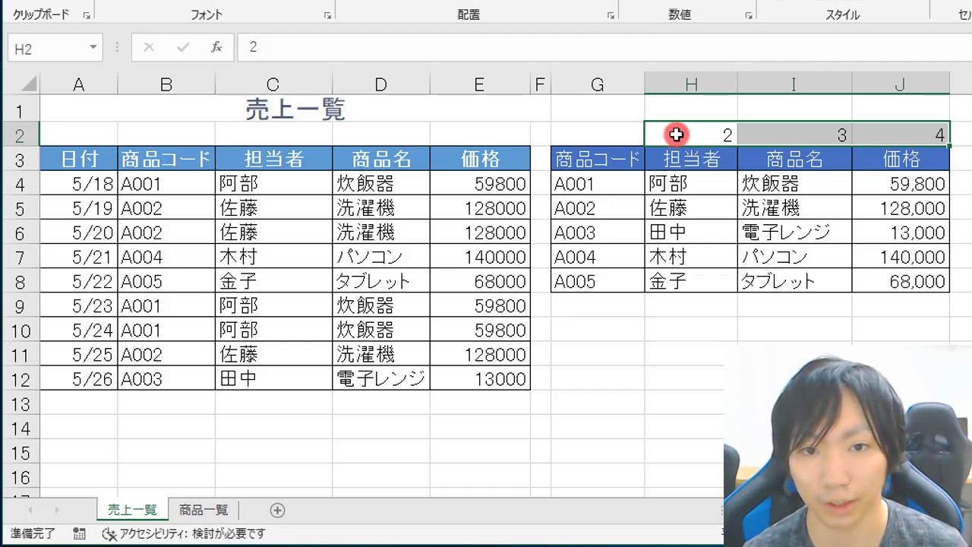
pyautogui.doubleClick(253, 182)
pyautogui.click(474, 186)
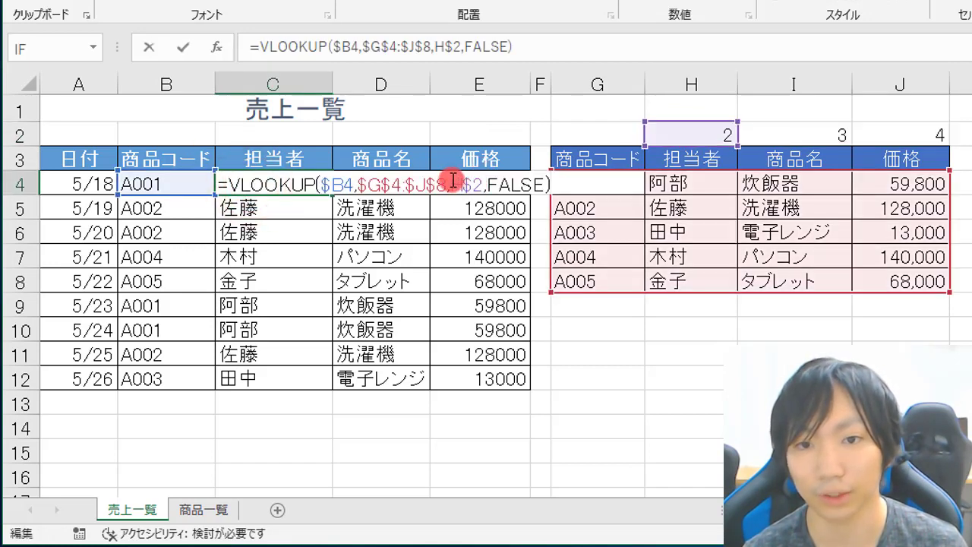
pyautogui.click(473, 183)
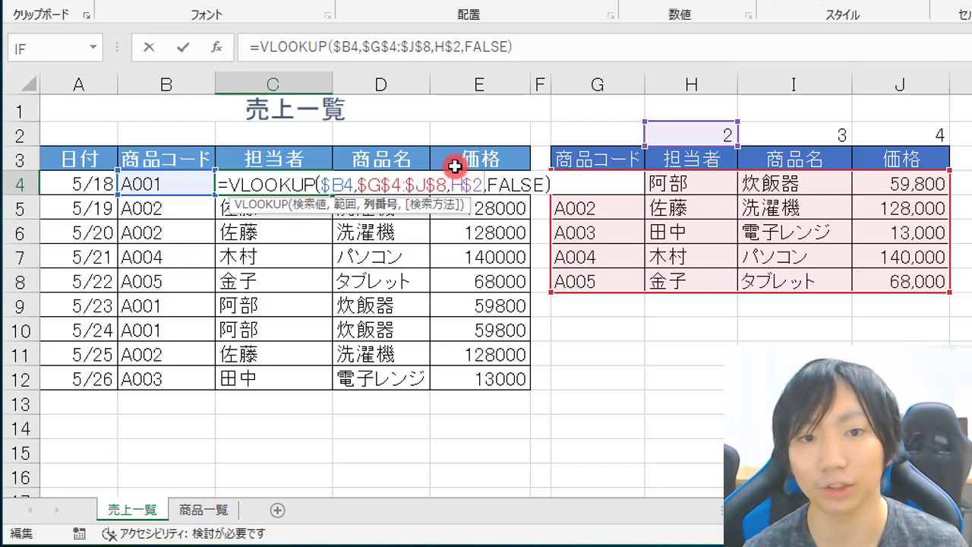
pyautogui.hotkey('ctrl', 'Return')
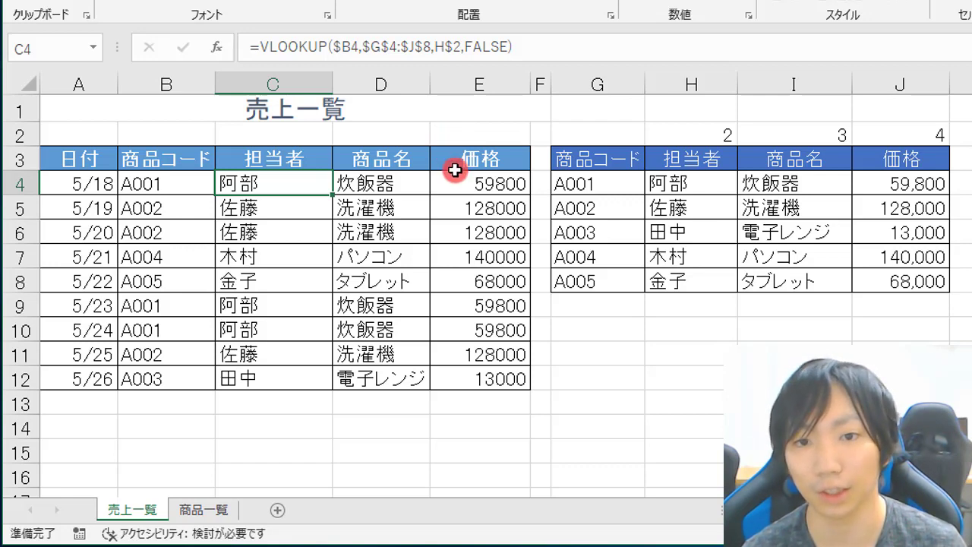
pyautogui.doubleClick(302, 184)
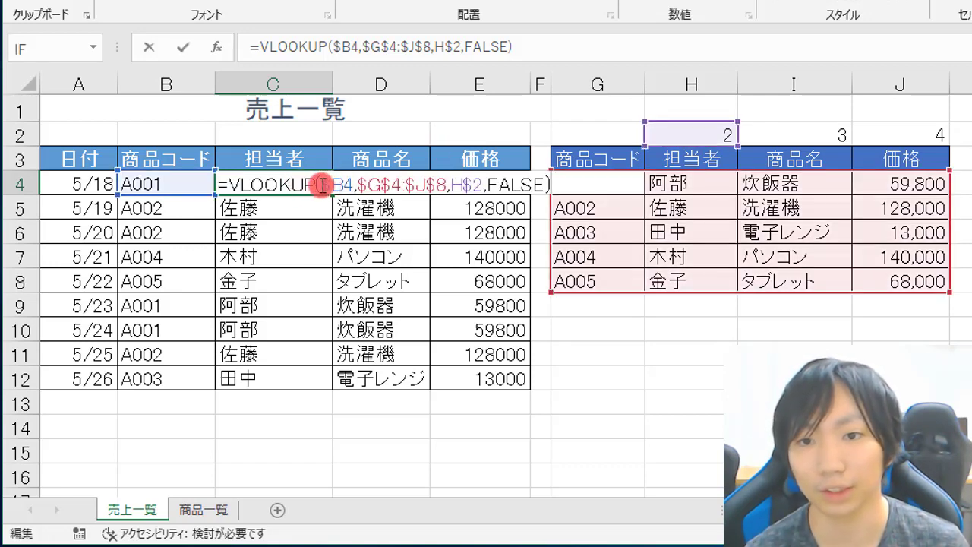
pyautogui.click(322, 185)
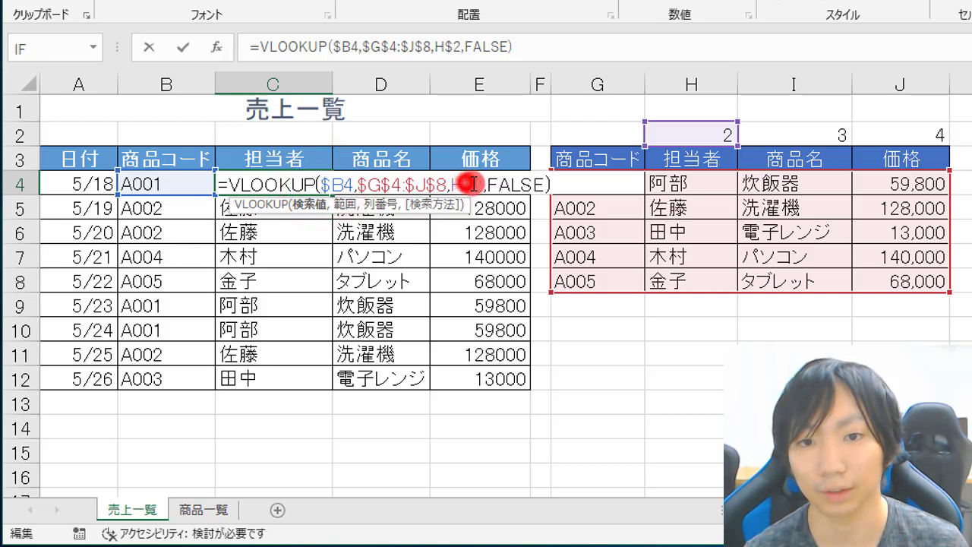
pyautogui.moveTo(476, 184); pyautogui.dragTo(475, 193)
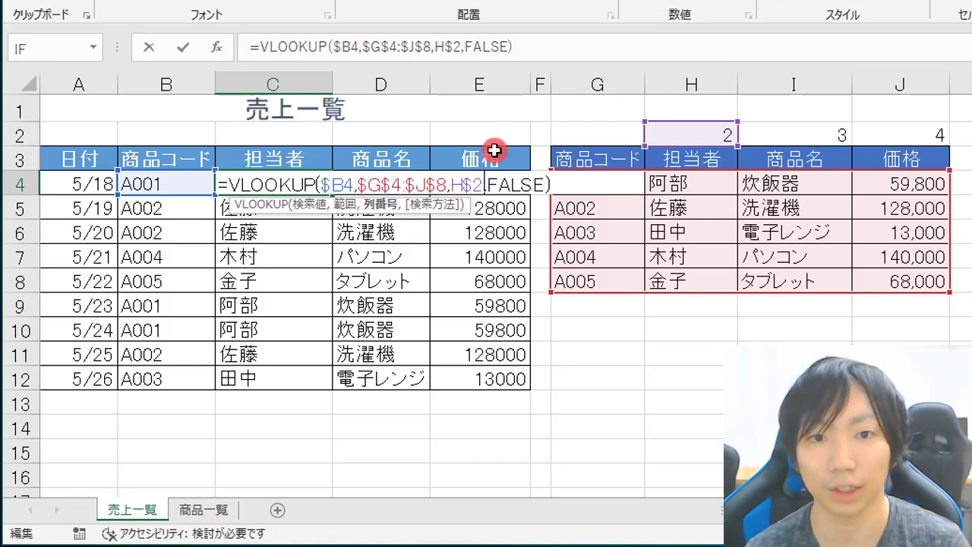
pyautogui.press('Return')
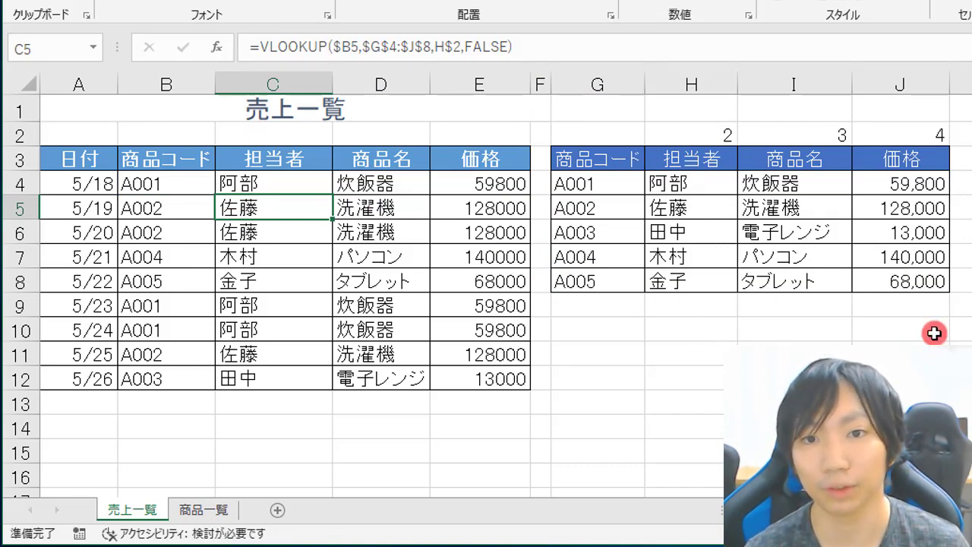
# Copy C4's single lookup across to E4 and down through row 12
pyautogui.click(288, 189)
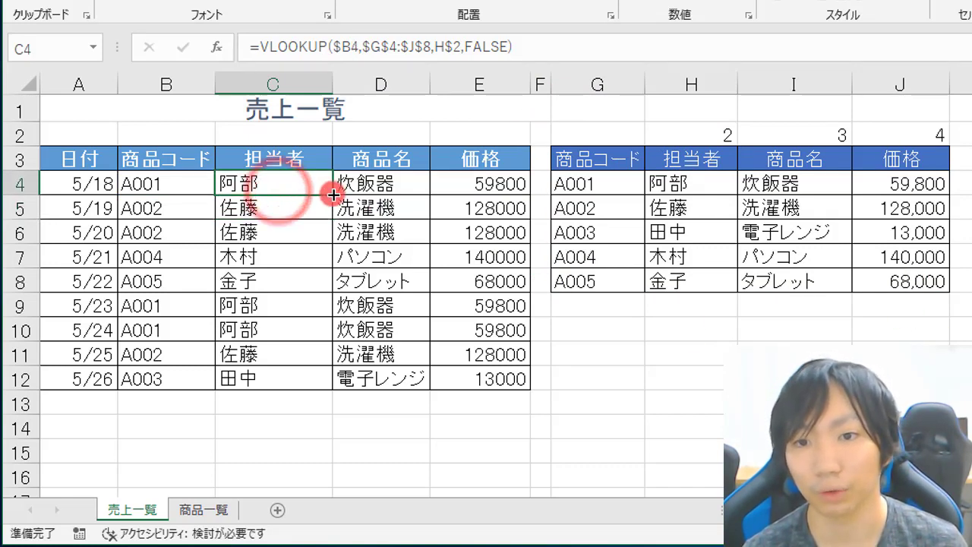
pyautogui.moveTo(332, 195); pyautogui.dragTo(534, 194)
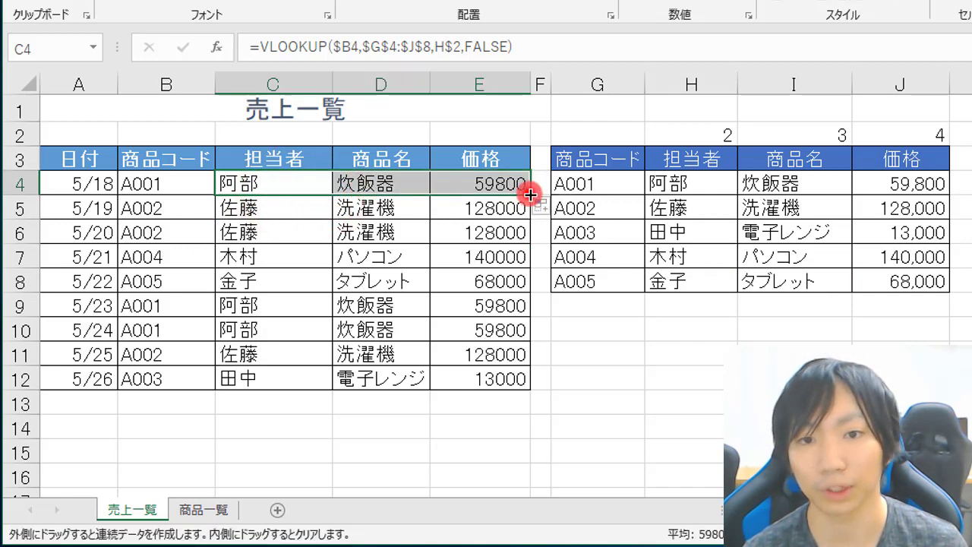
pyautogui.doubleClick(530, 195)
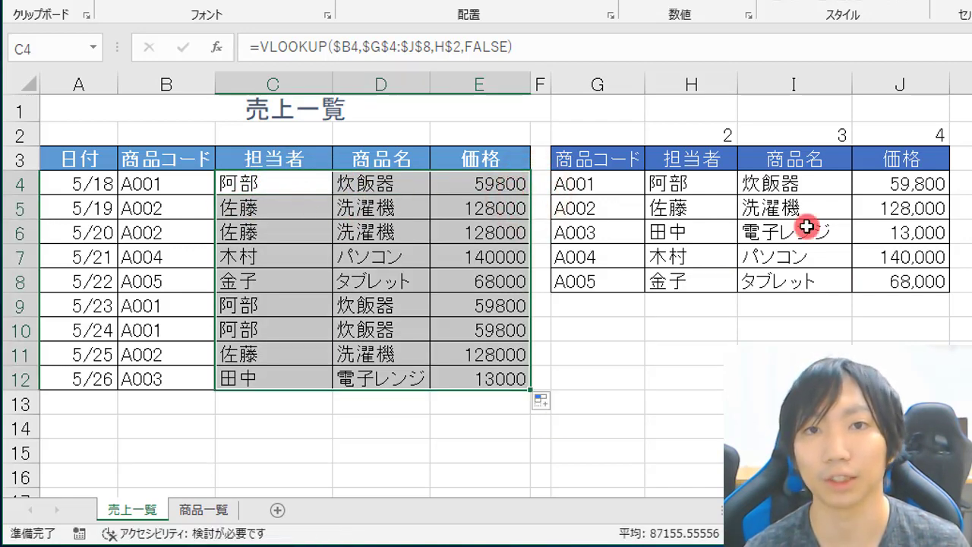